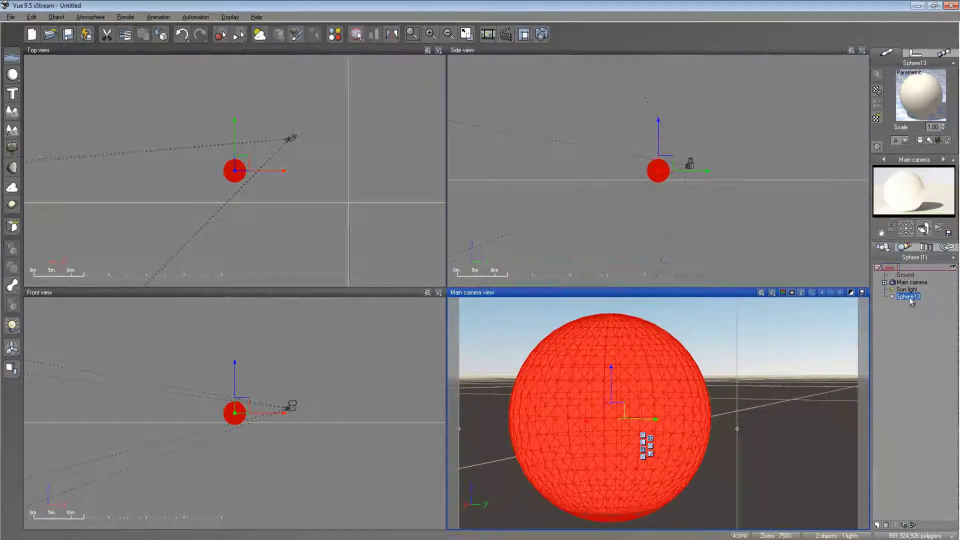
- Make the sphere's Default material volumetric with the Hypertexture lighting model, then bring up its density function options
double_click(921, 95)
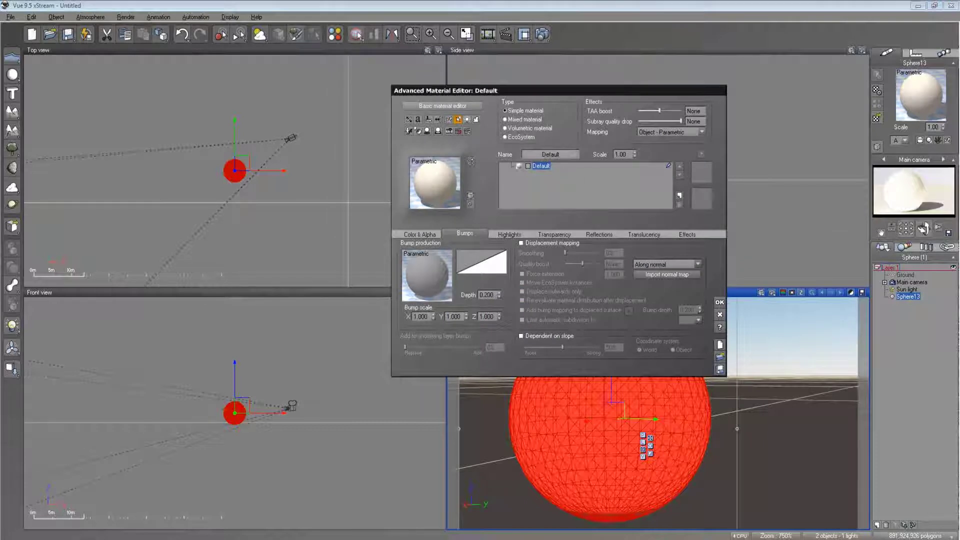
click(521, 128)
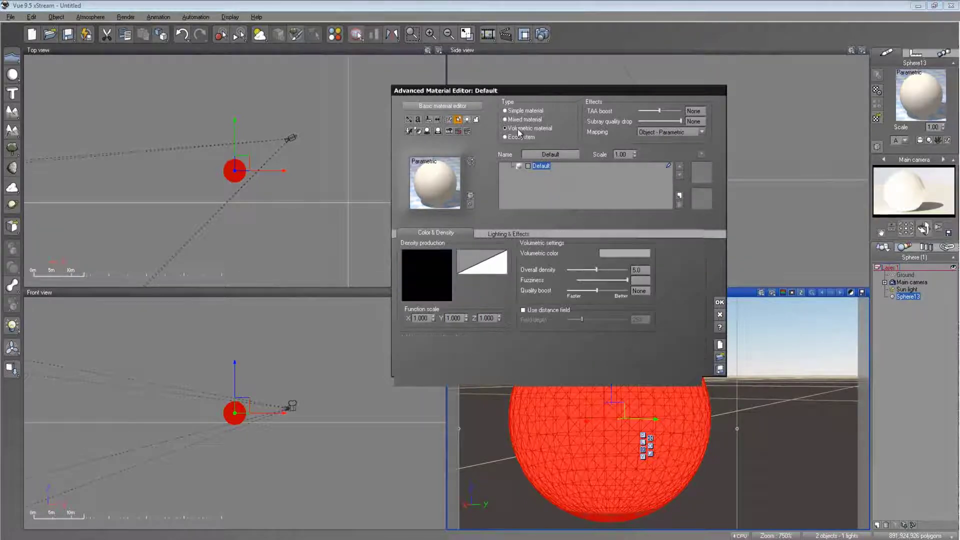
click(508, 233)
click(500, 253)
click(484, 290)
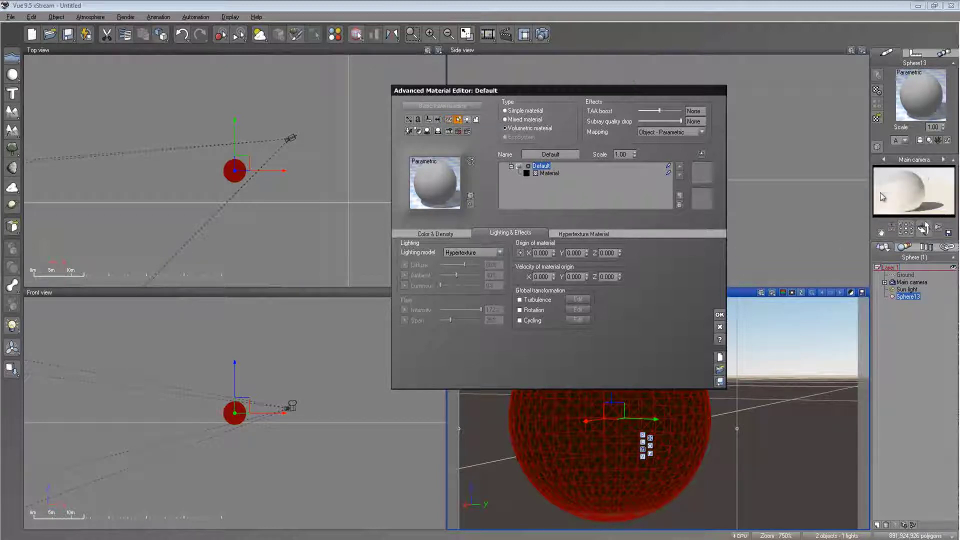
click(449, 235)
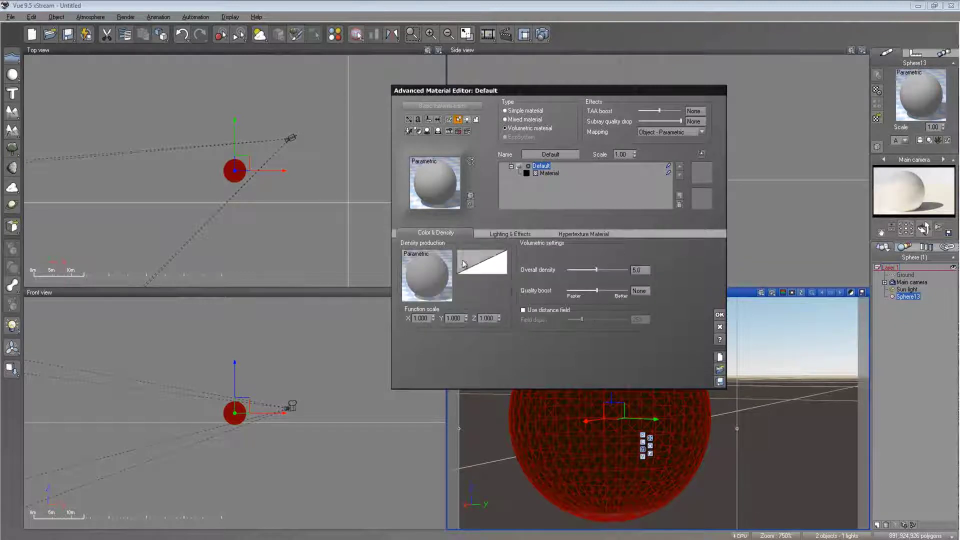
right_click(432, 278)
- Insert a Fast Perlin Fractal node between Position and Density in the density function
click(445, 279)
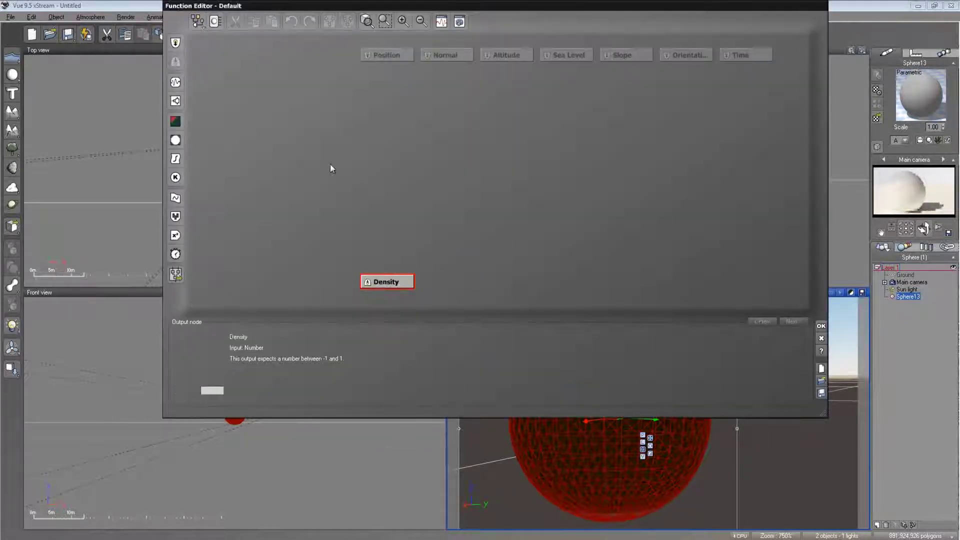
click(175, 102)
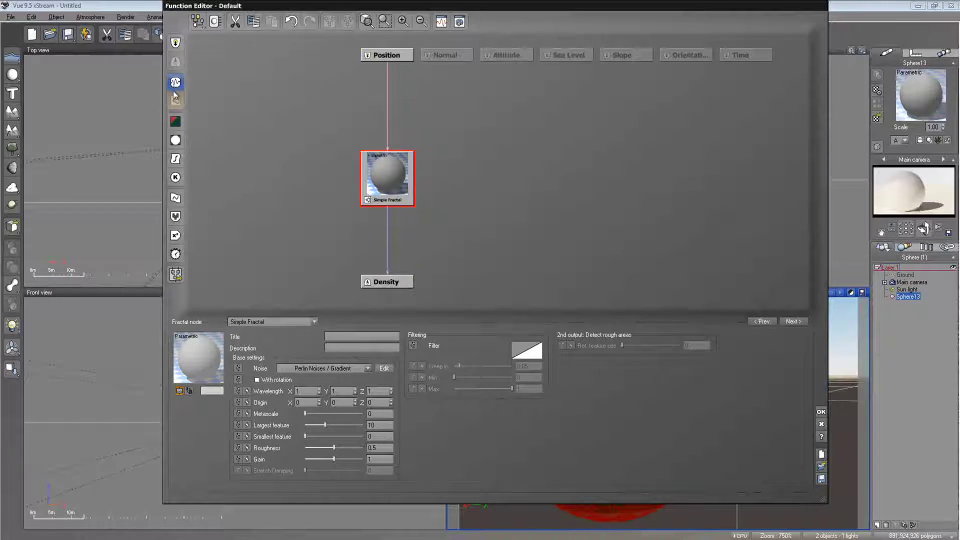
click(367, 369)
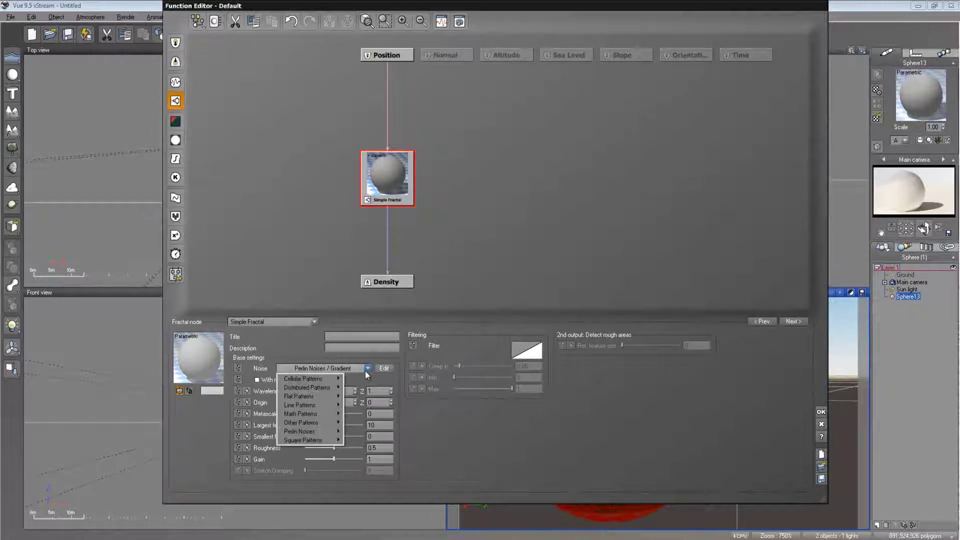
click(304, 322)
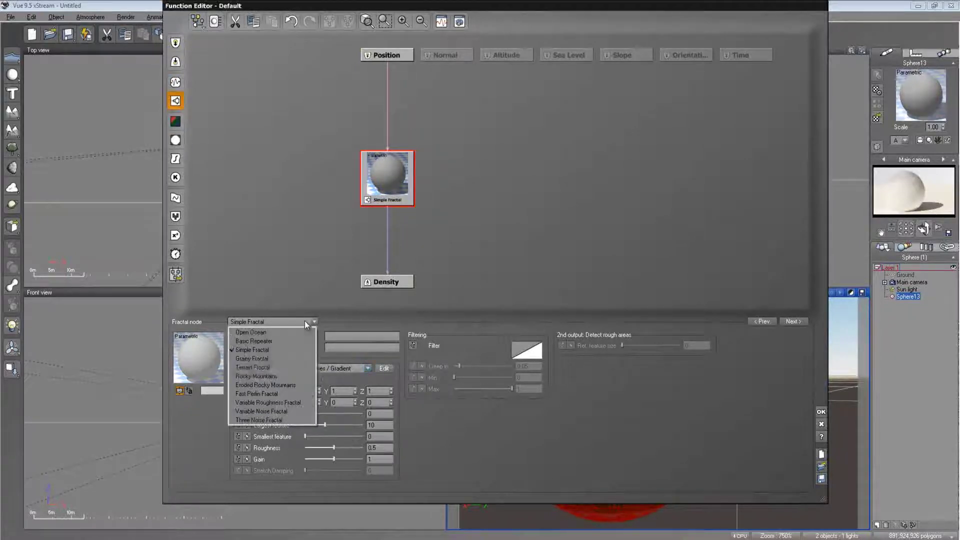
click(283, 394)
- Set the fractal's Gain to 10, Largest feature to about 1.16 and Roughness to about 0.61
drag(333, 436, 364, 437)
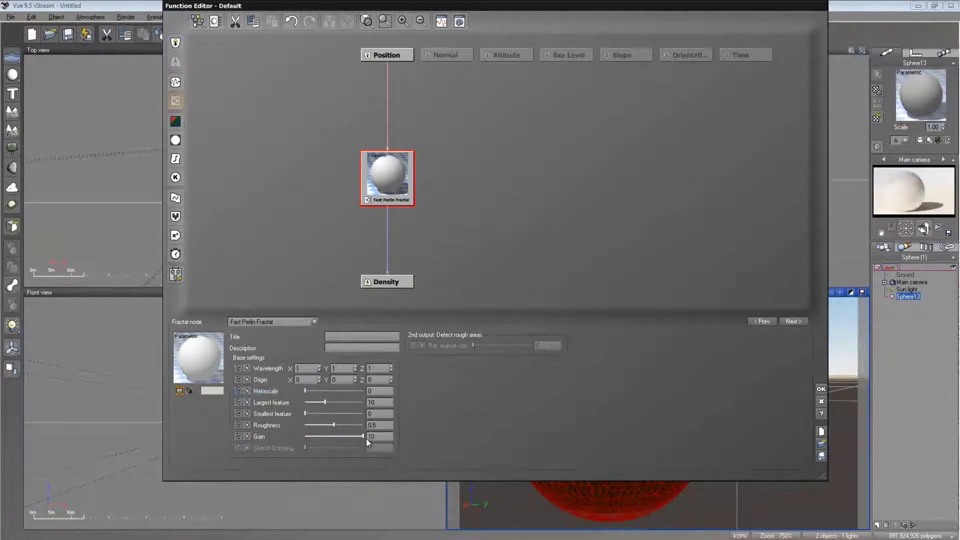
drag(342, 402, 328, 402)
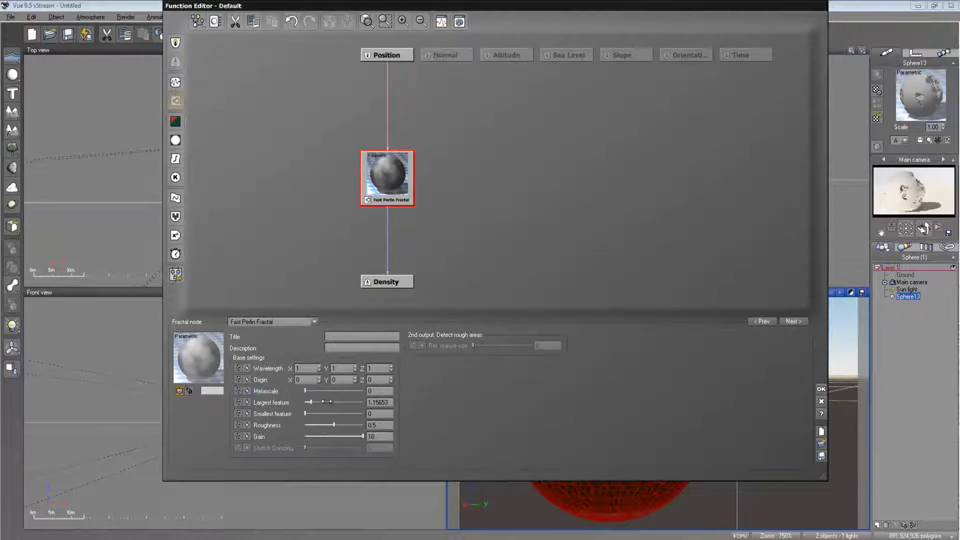
drag(326, 401, 324, 401)
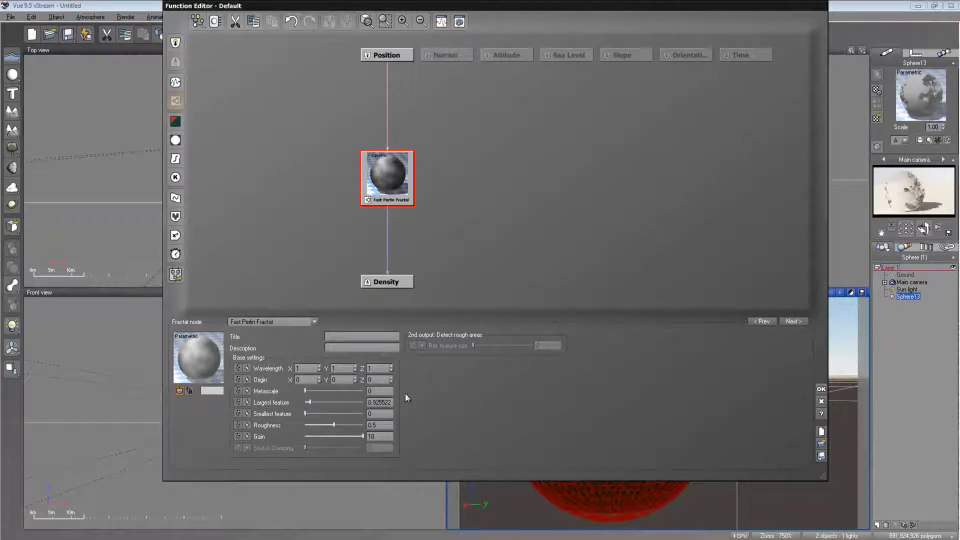
click(342, 429)
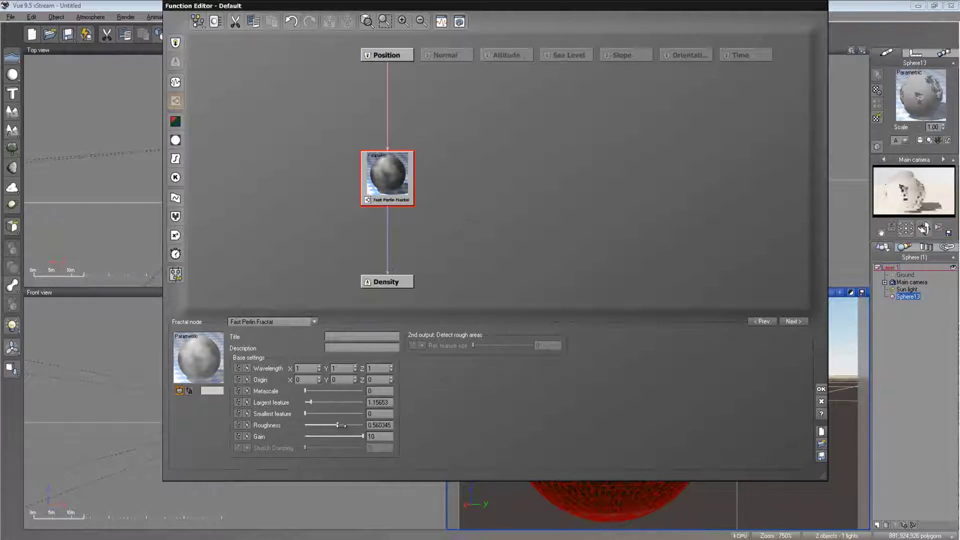
drag(344, 426, 349, 426)
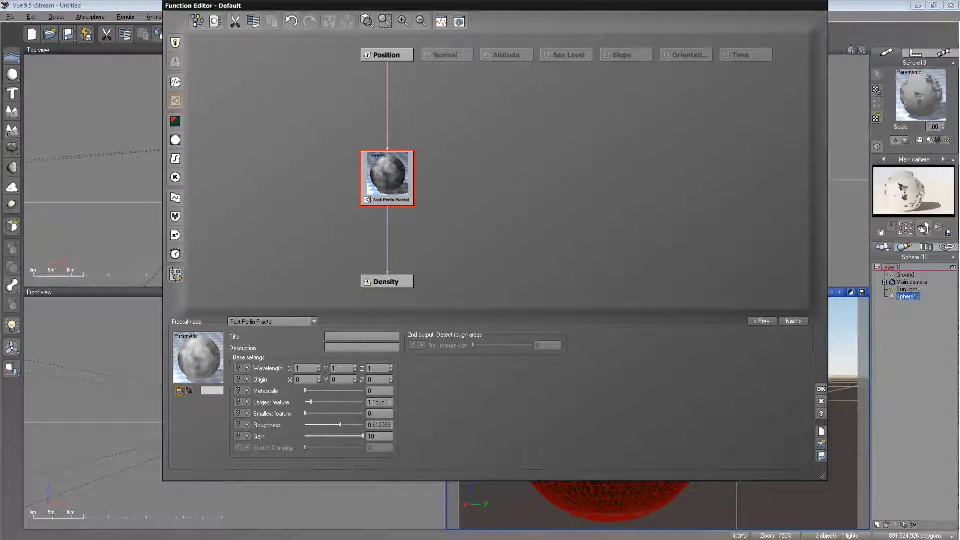
- Accept the density function, enable the distance field, and set Field depth 95% and Overall density 3.7
click(821, 389)
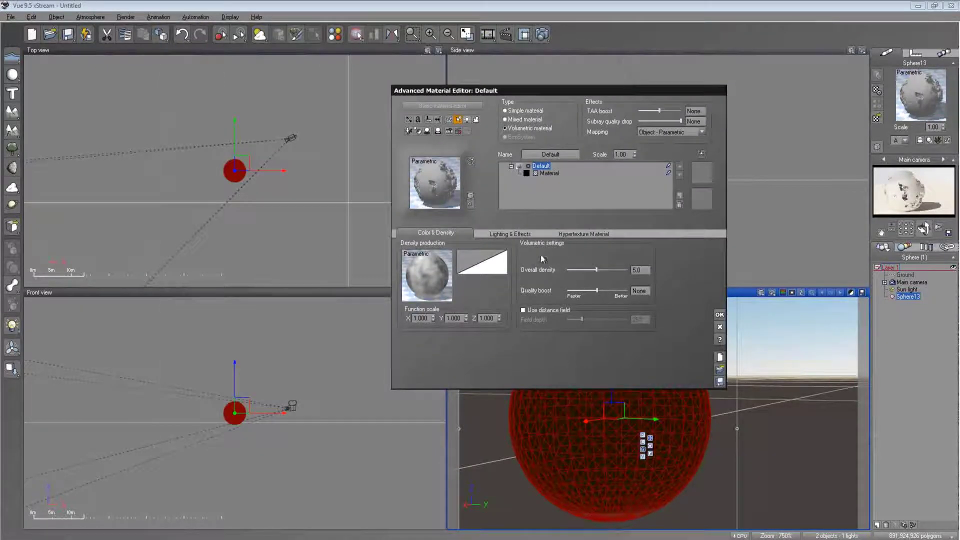
click(540, 311)
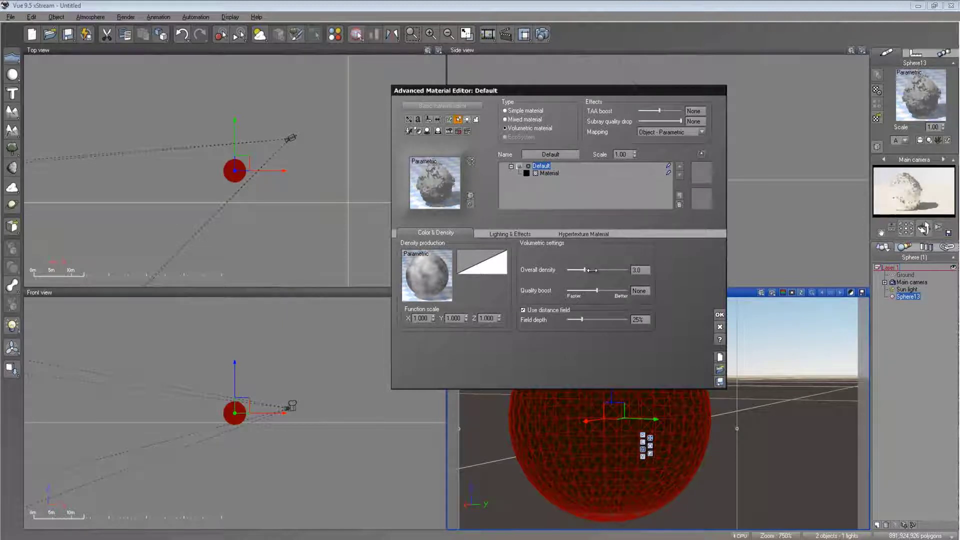
drag(591, 270, 607, 270)
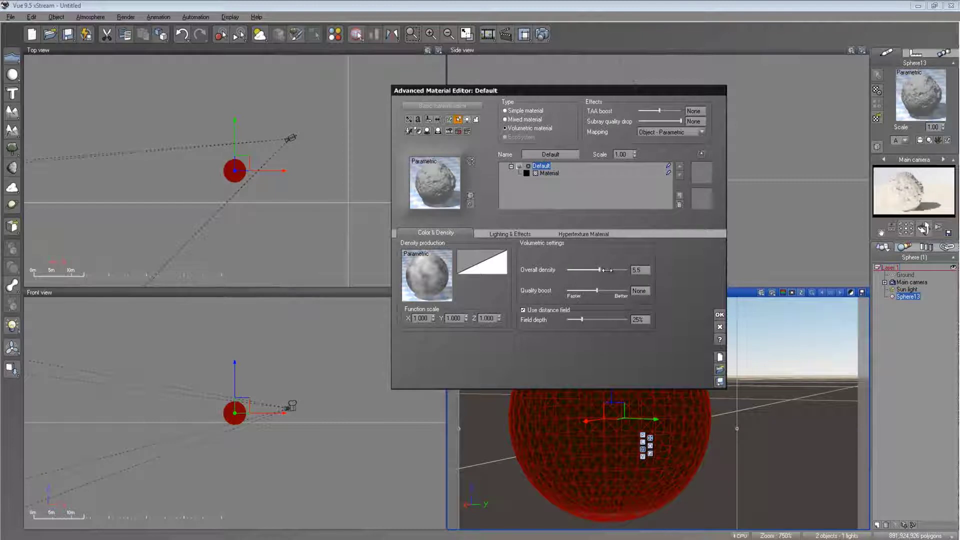
drag(600, 323, 635, 319)
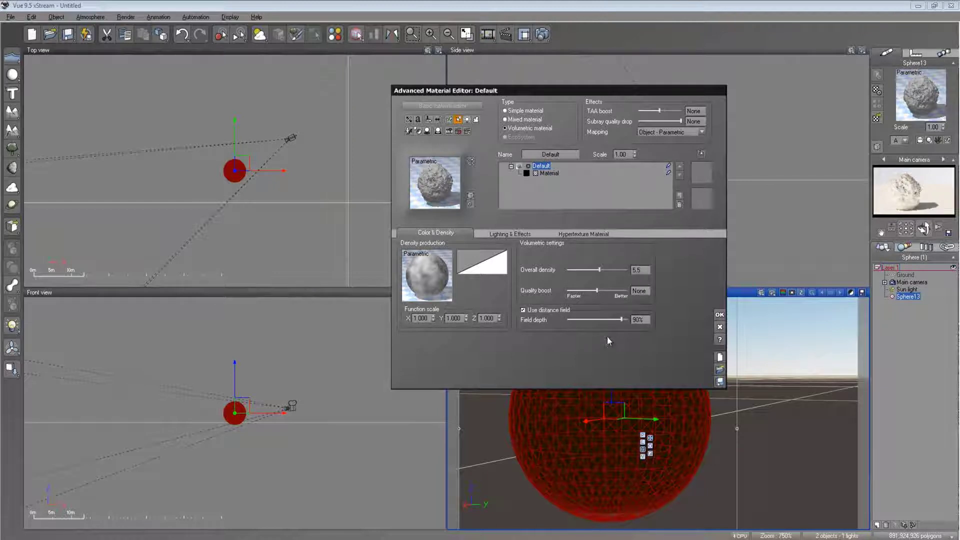
drag(611, 320, 614, 320)
drag(601, 269, 590, 270)
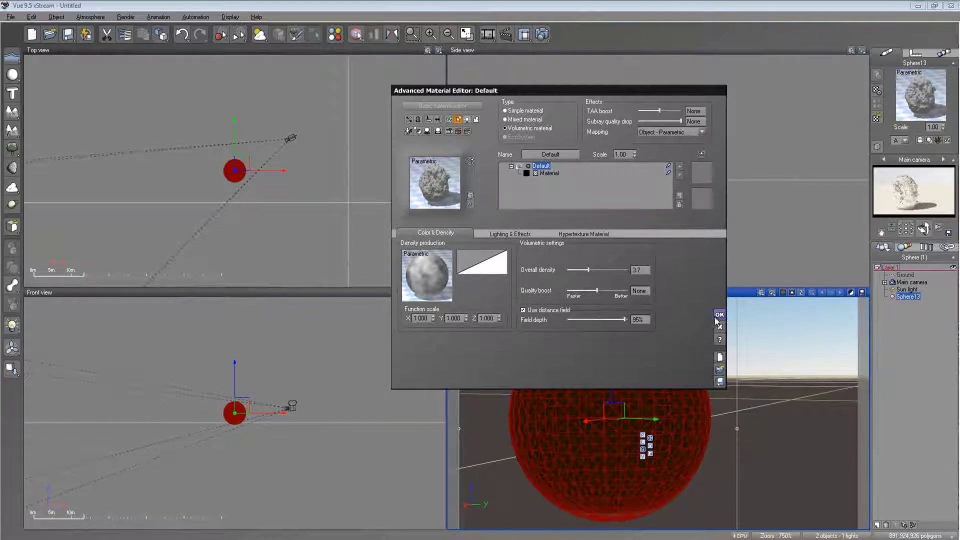
- Close the material editor, flatten the sphere in the Top and Side views, and drop it to the ground
click(719, 315)
click(245, 185)
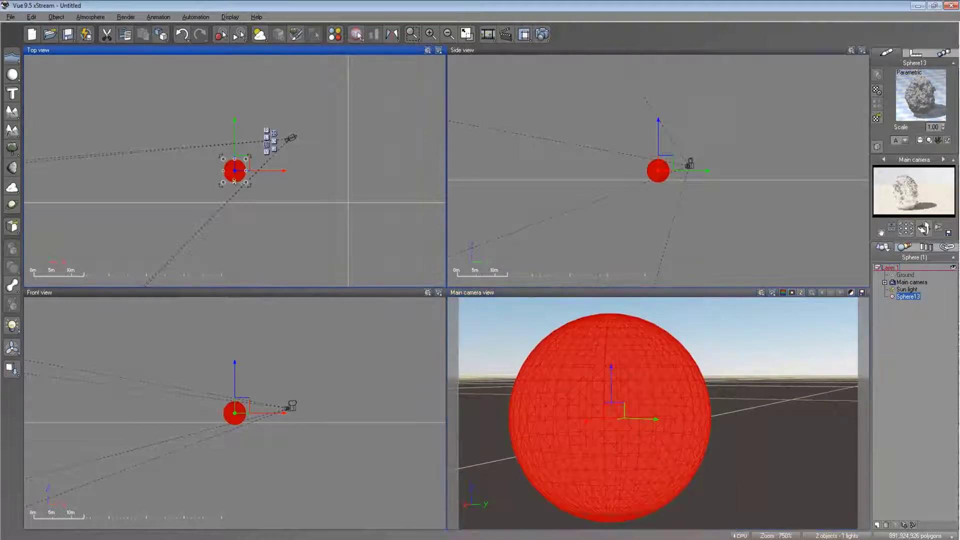
drag(234, 182, 233, 170)
click(670, 221)
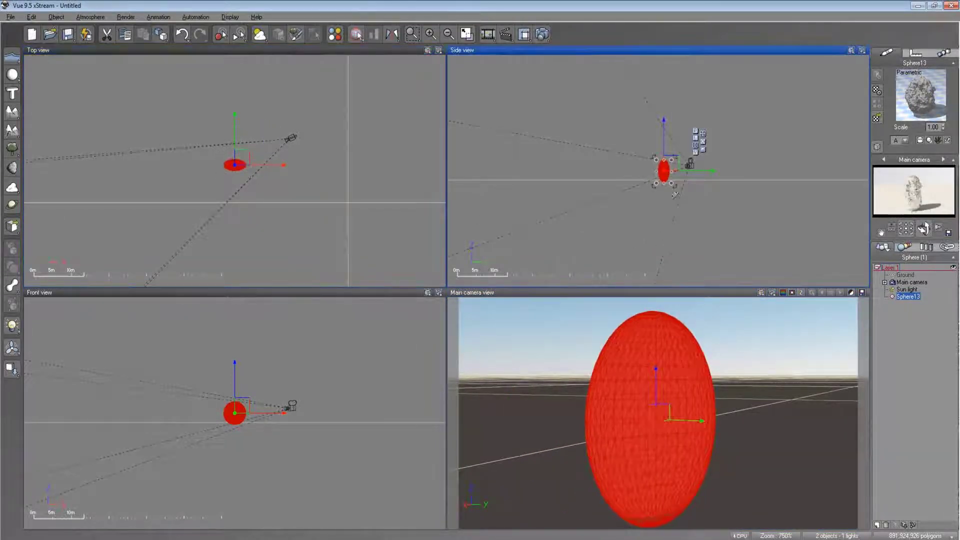
drag(675, 194, 639, 188)
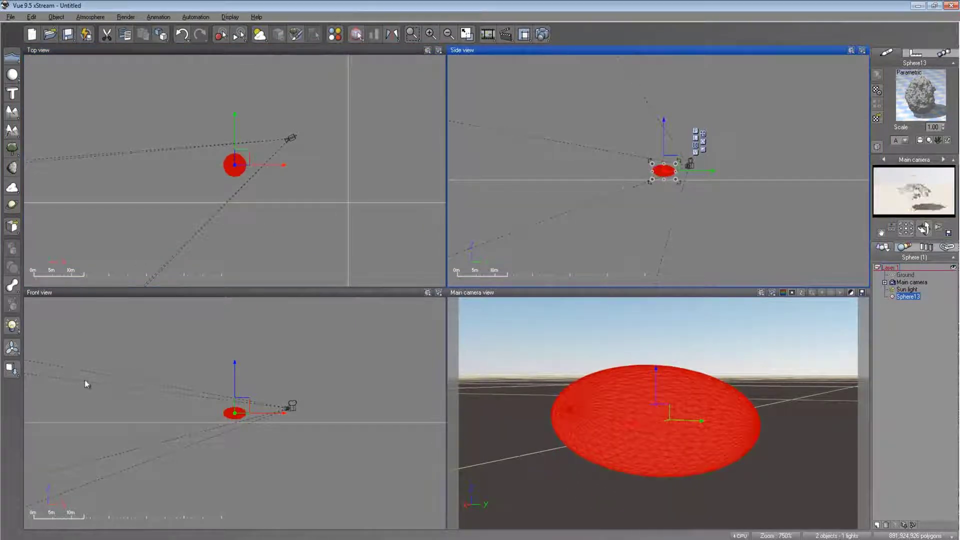
click(15, 371)
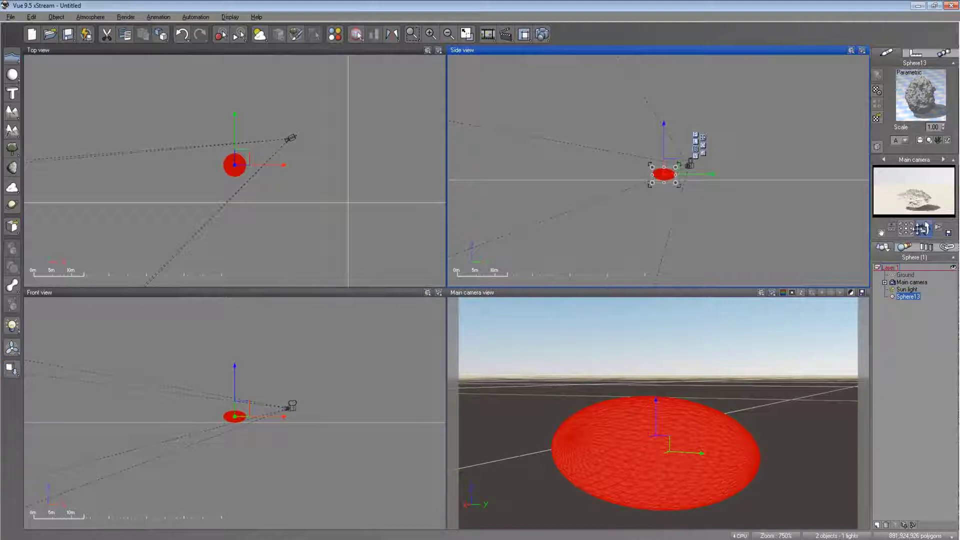
- Widen the sphere, reposition it, and turn the main camera so the blob fills the shot
click(280, 224)
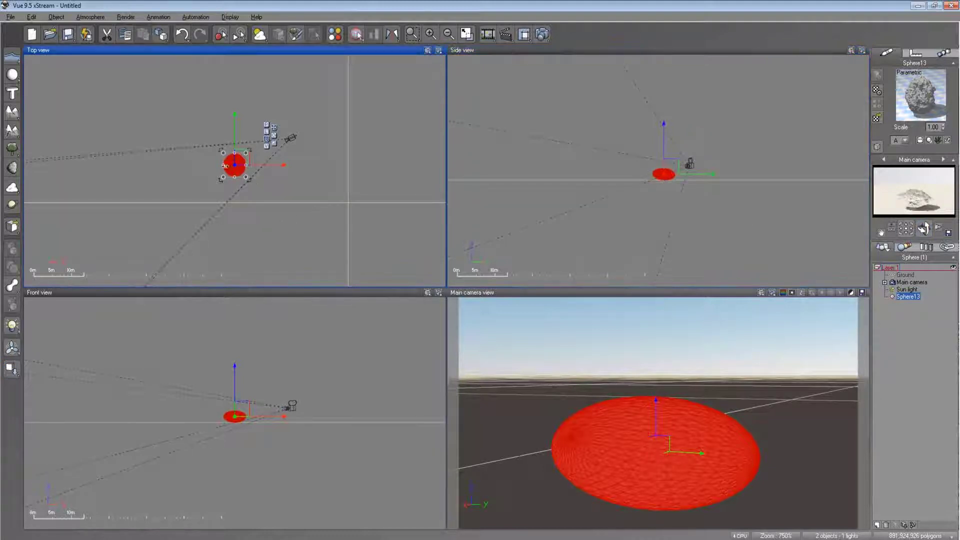
drag(225, 165, 303, 268)
drag(259, 230, 166, 219)
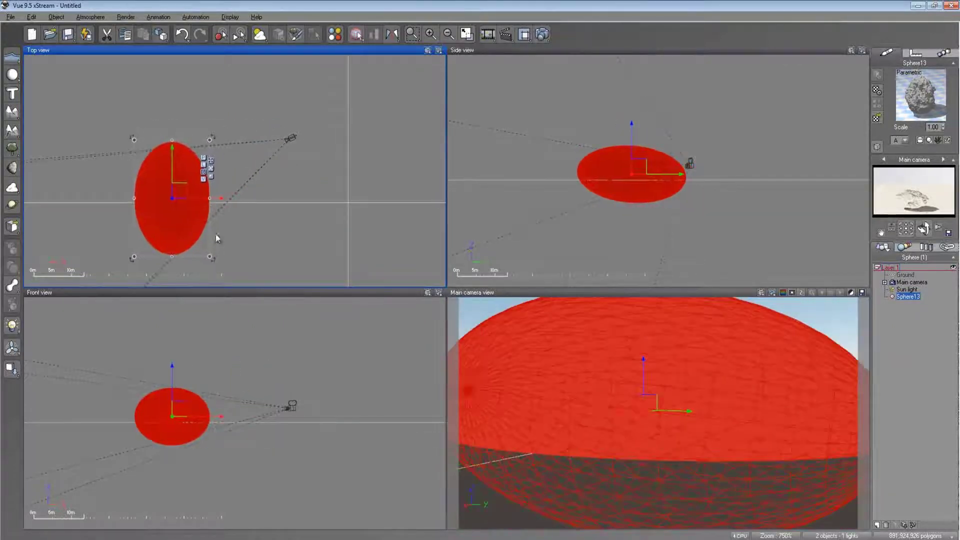
click(590, 343)
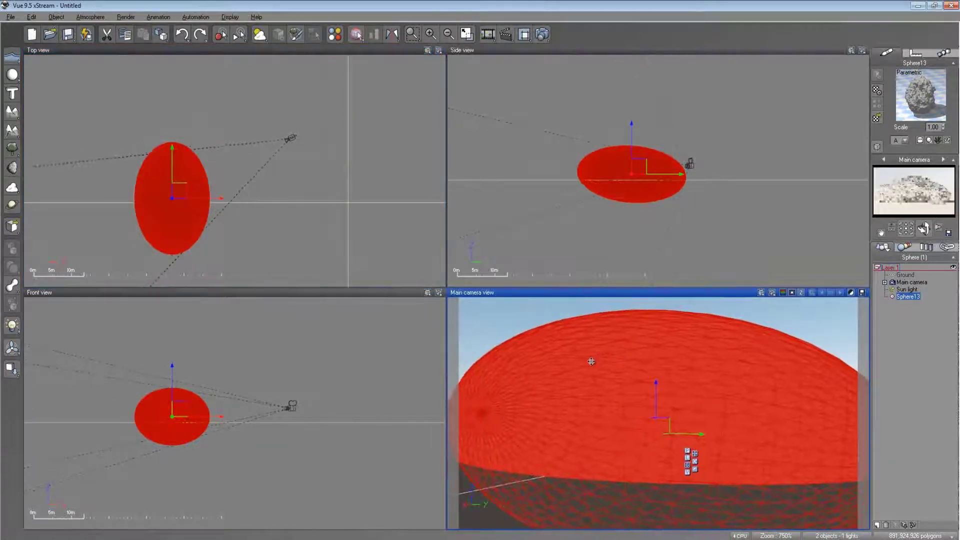
right_drag(591, 360, 589, 363)
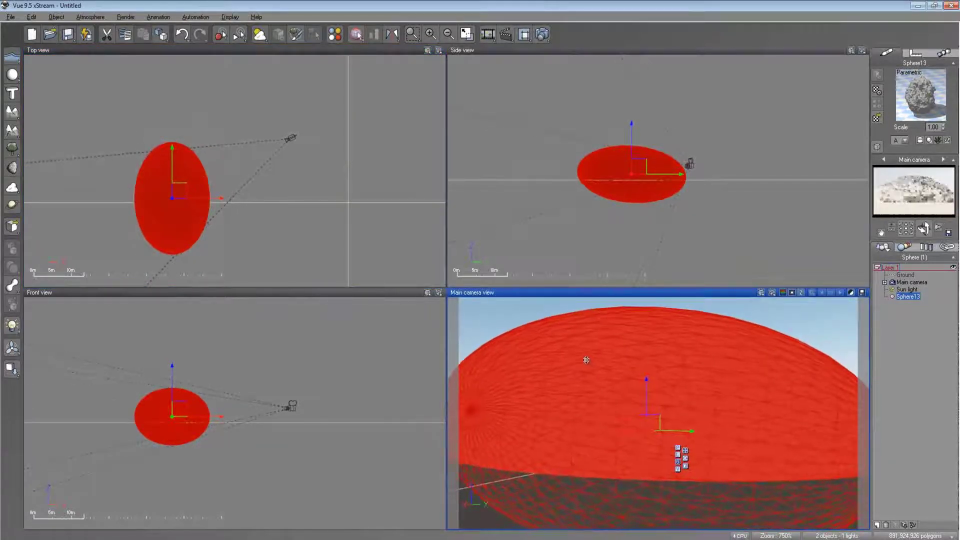
- Render the scene and accept the Post Render Options, producing a pale pitted boulder on sand
click(542, 34)
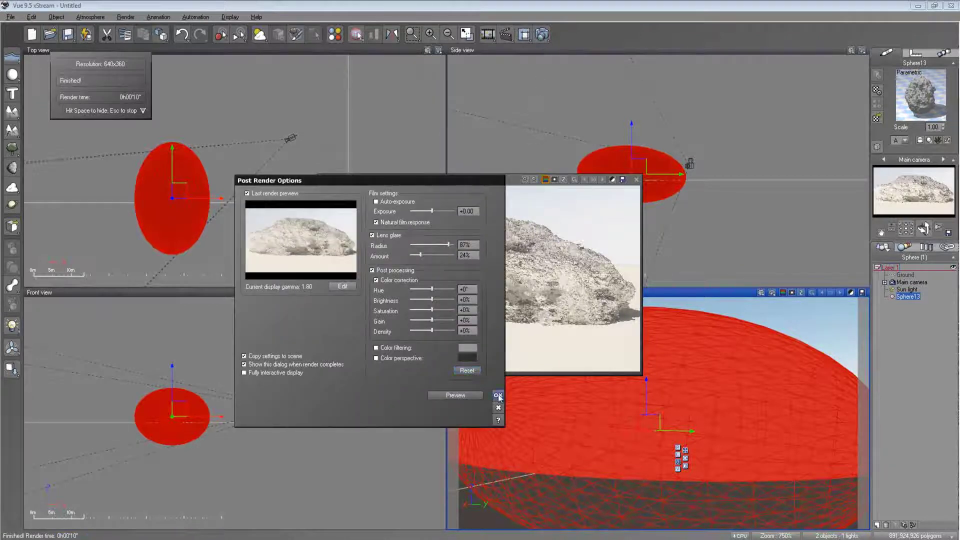
click(498, 398)
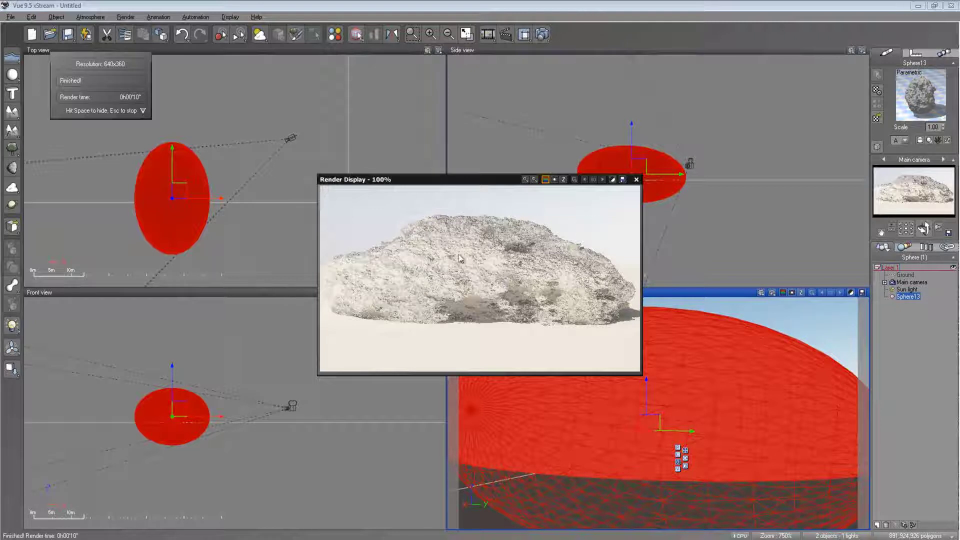
- Close the render and convert the sphere into the hyperblob Hyperblob5
click(636, 179)
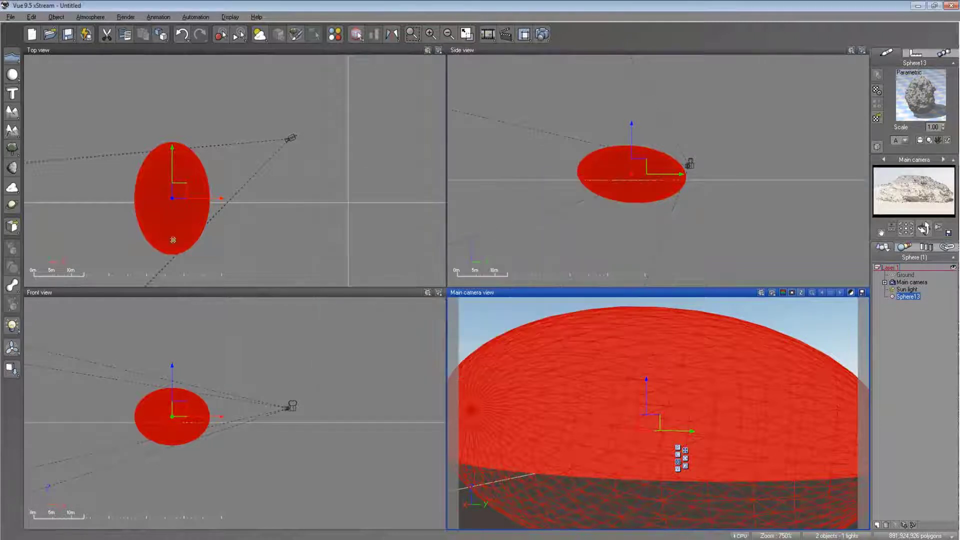
click(12, 285)
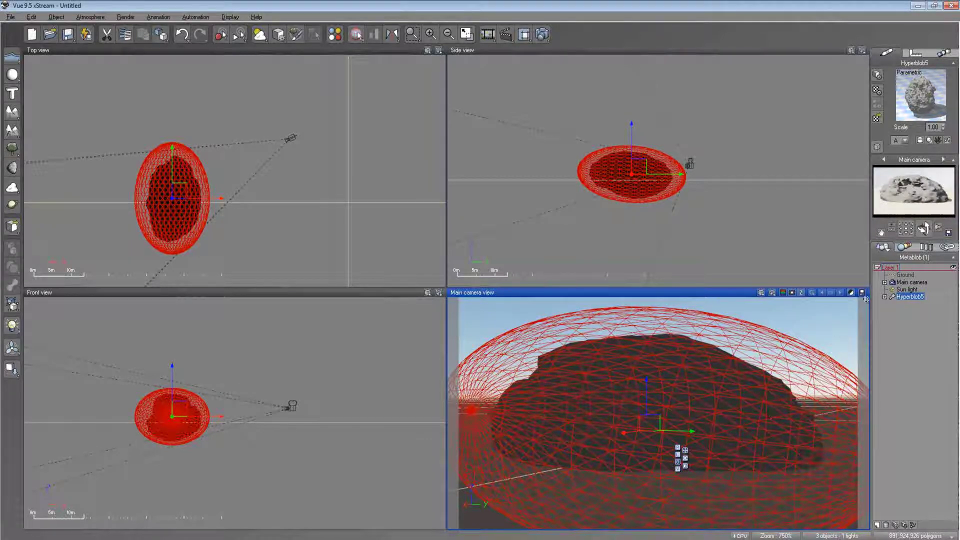
click(911, 325)
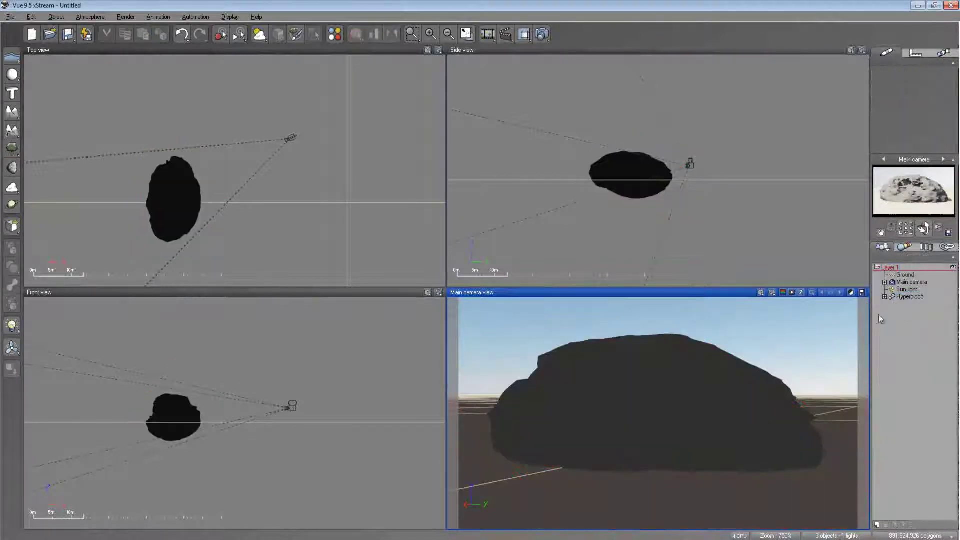
- Turn off Smooth mesh in Hyperblob5's Hyperblob Options and confirm
double_click(908, 297)
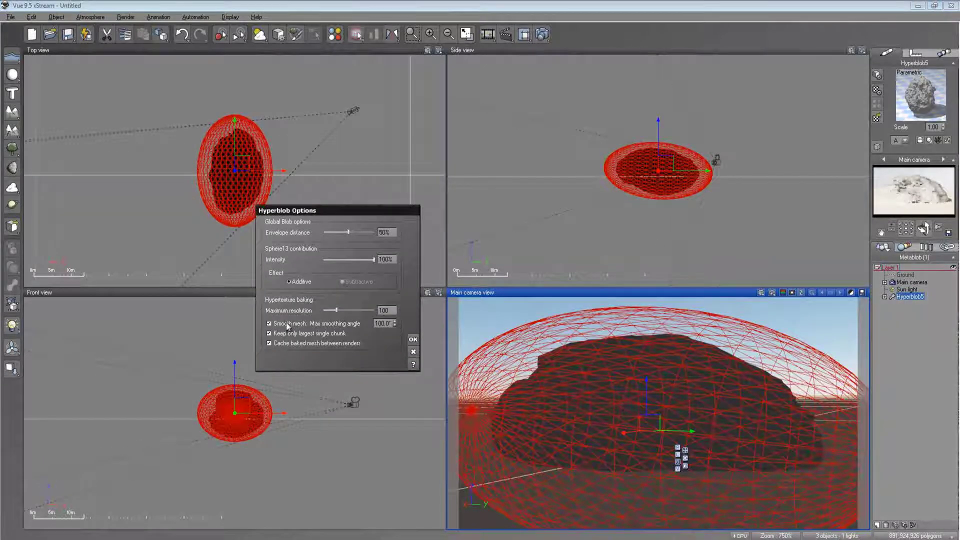
click(287, 327)
click(413, 338)
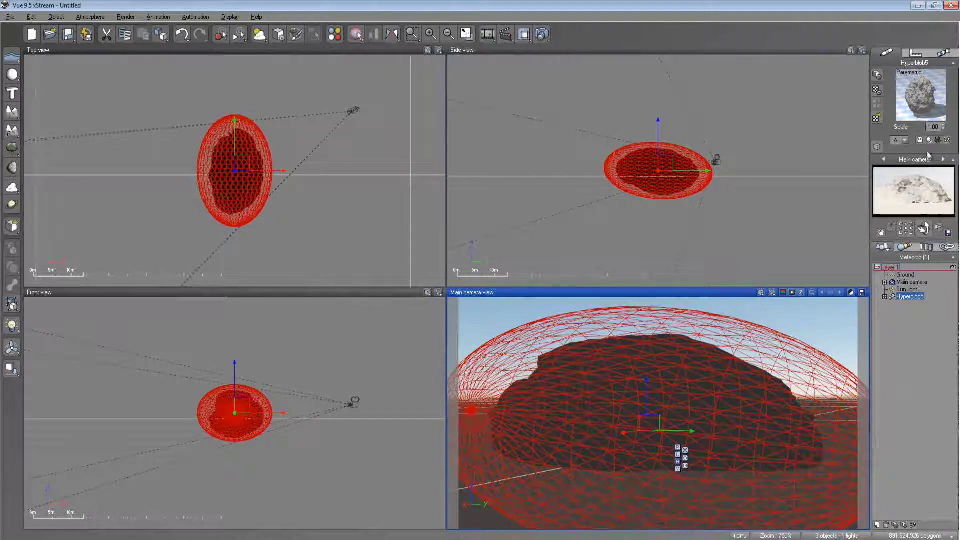
- Apply the Young mountain density filter to the hyperblob's material and raise Overall density from 3.7 to 5.0
double_click(920, 107)
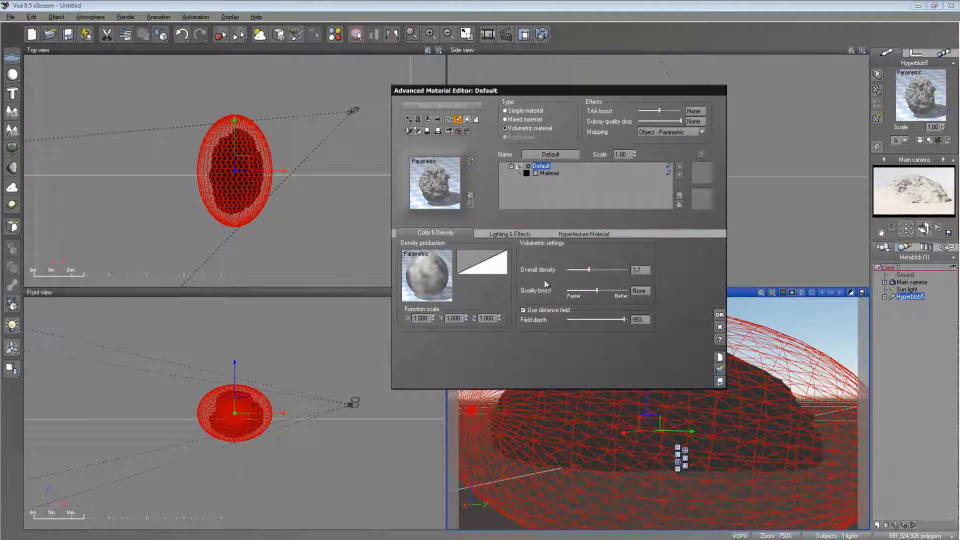
click(481, 261)
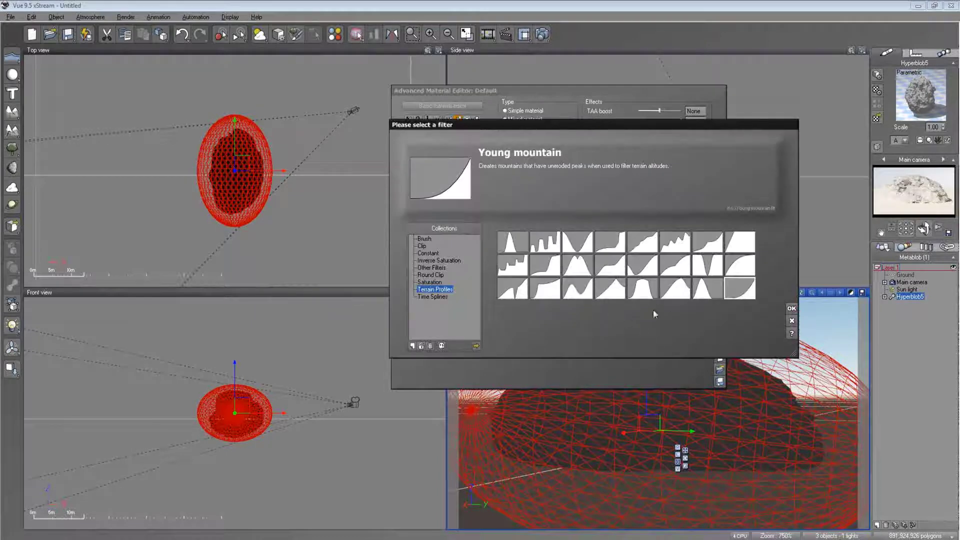
double_click(739, 292)
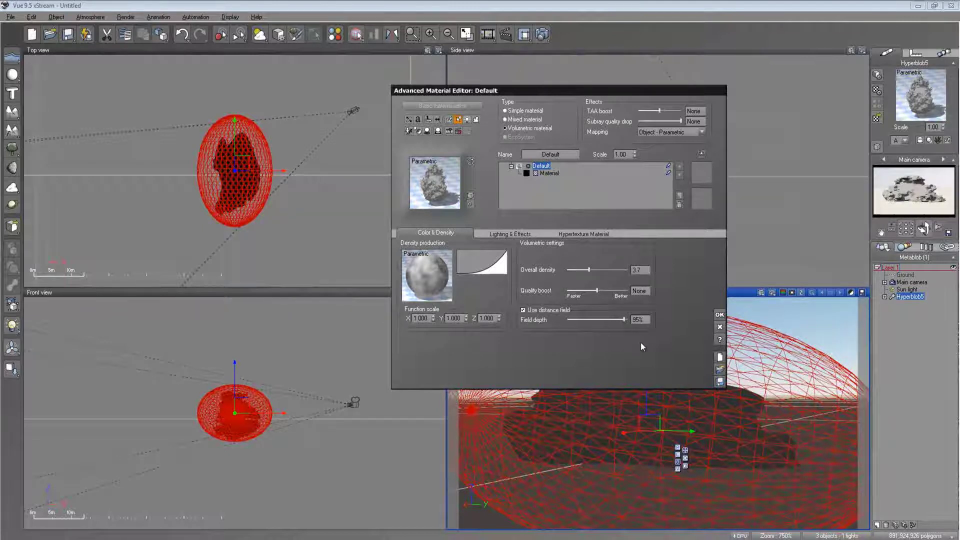
click(917, 199)
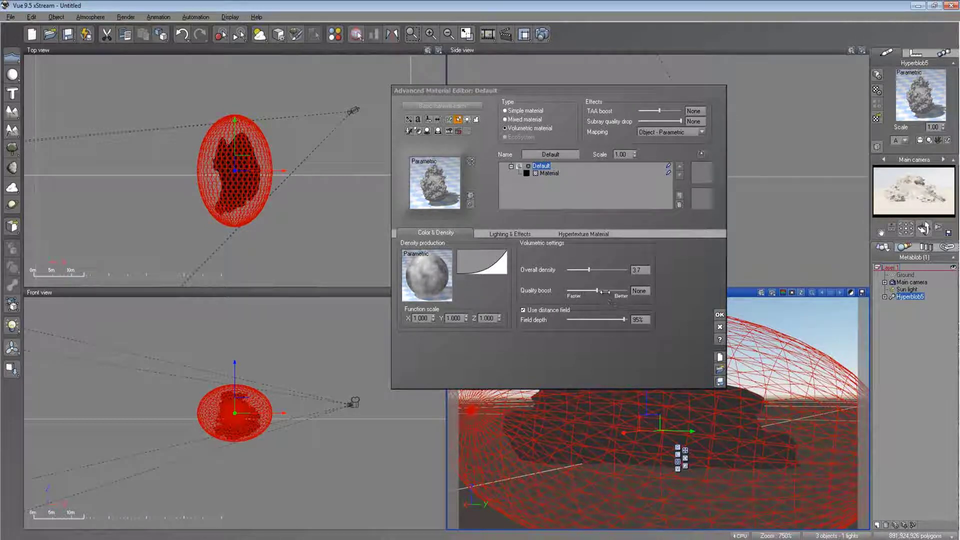
drag(590, 270, 606, 270)
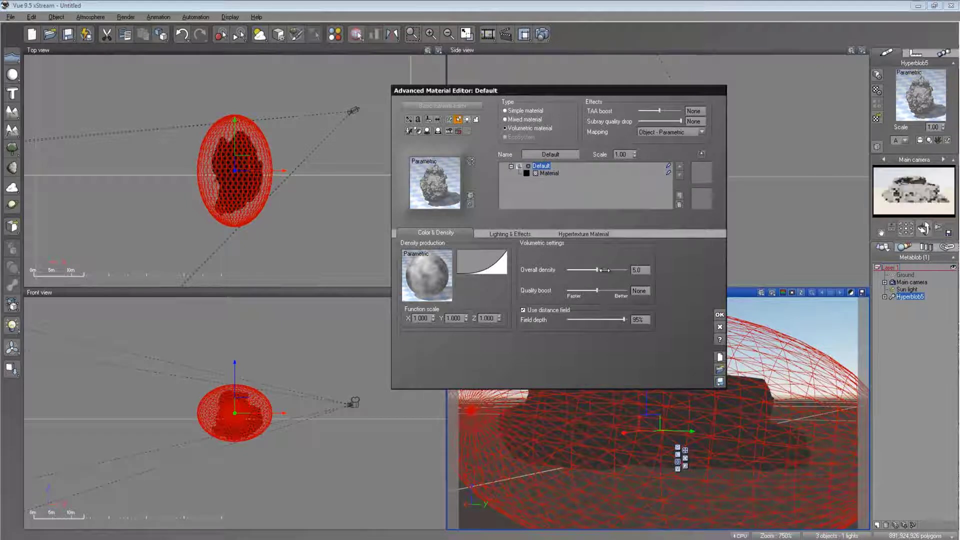
click(738, 296)
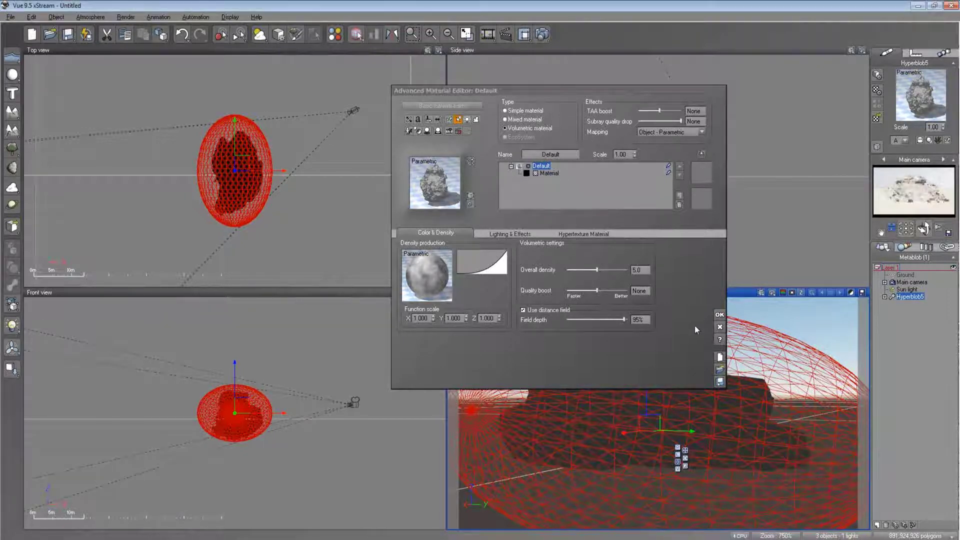
- Check the Material layer's browser, cancel it, and return to the Default layer's hypertexture settings
click(550, 173)
double_click(437, 186)
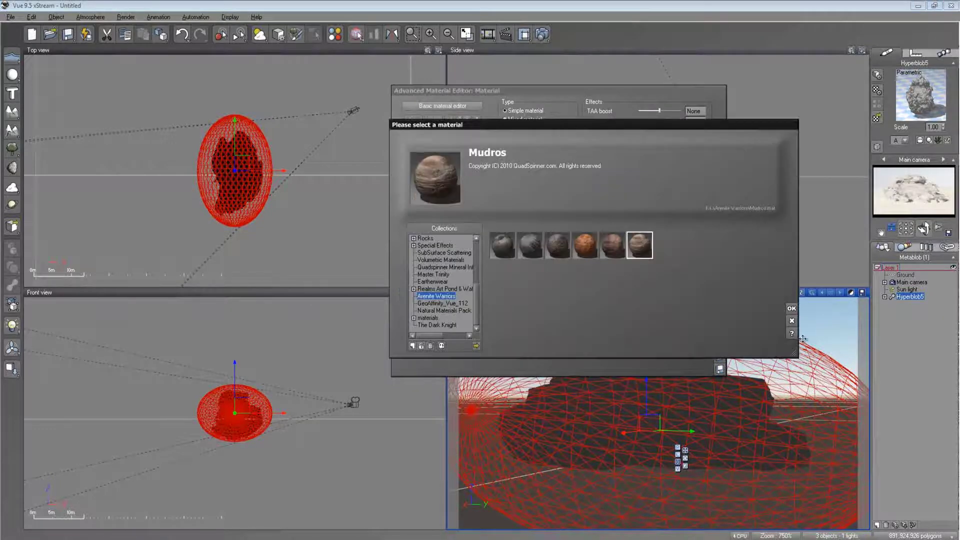
click(792, 321)
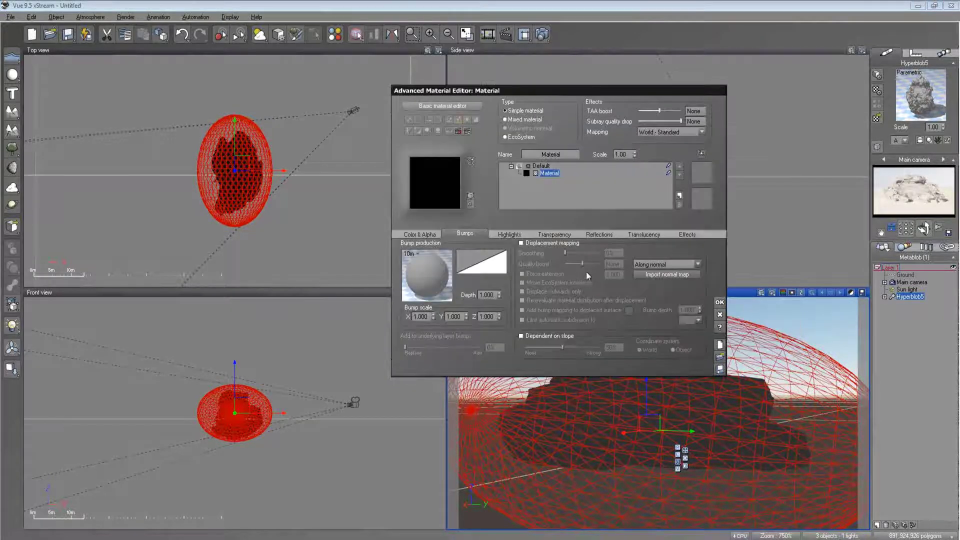
click(543, 166)
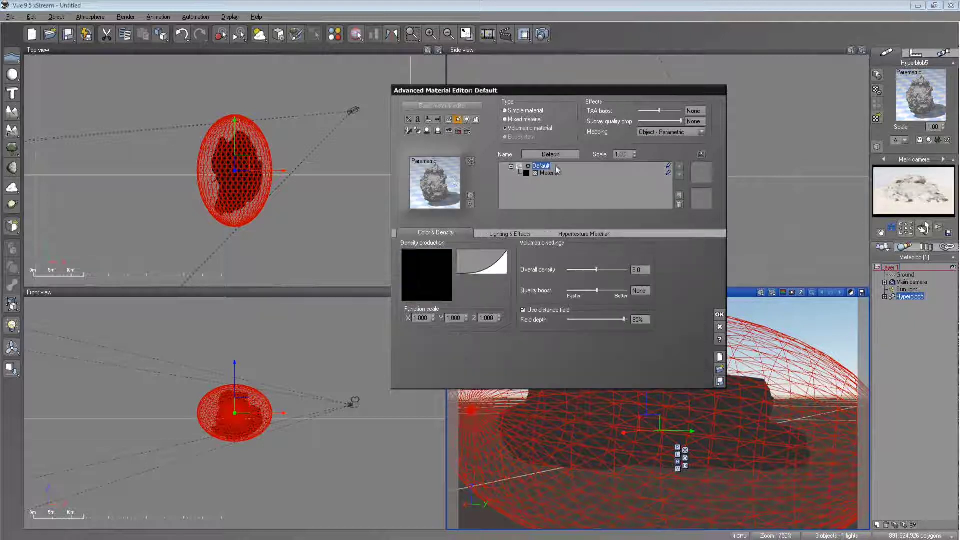
click(590, 234)
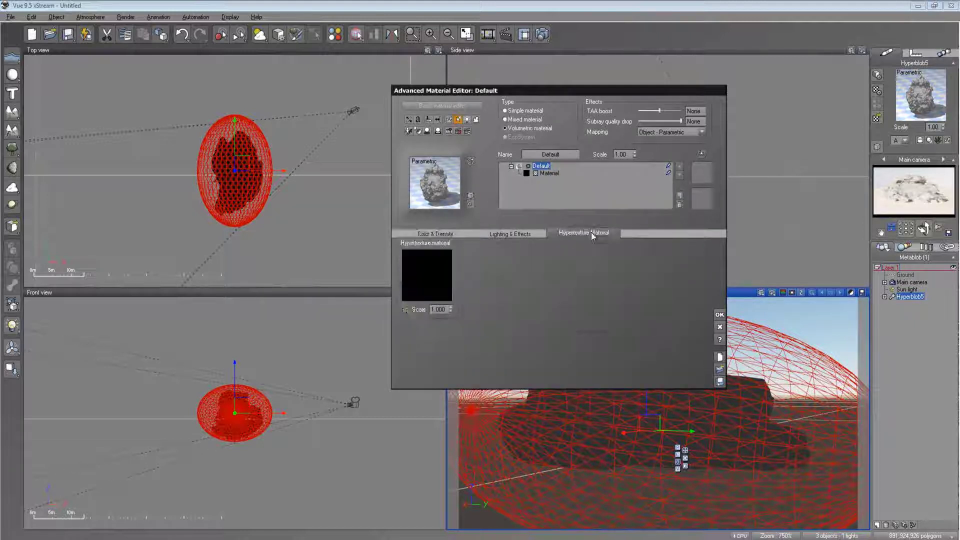
- Load Green-Brown Rock from the Rocks collection as the hypertexture material
right_click(432, 277)
click(451, 324)
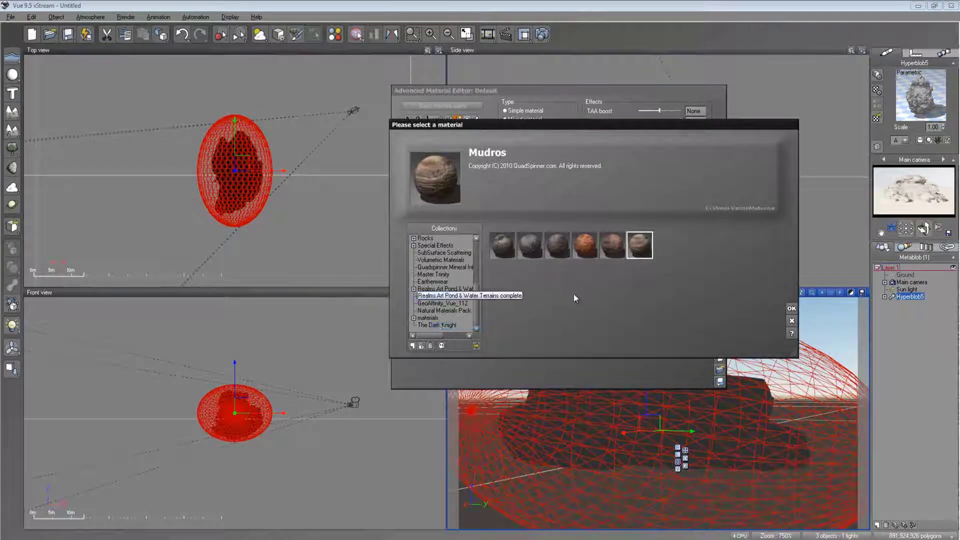
click(450, 303)
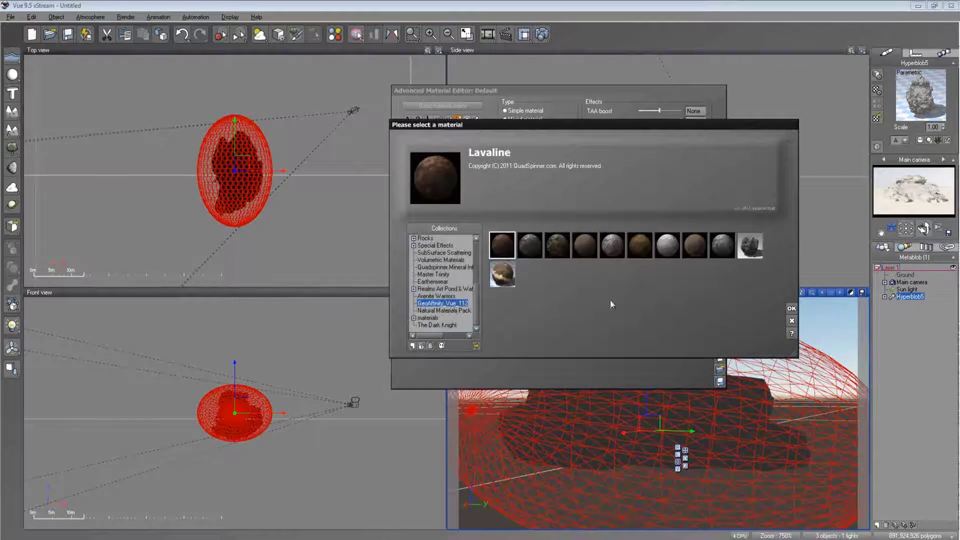
click(615, 250)
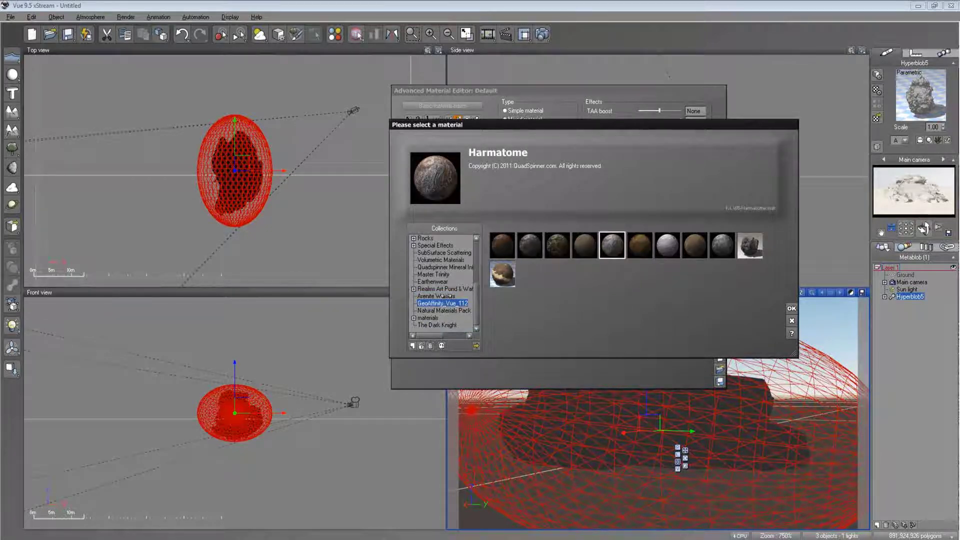
drag(477, 305, 478, 270)
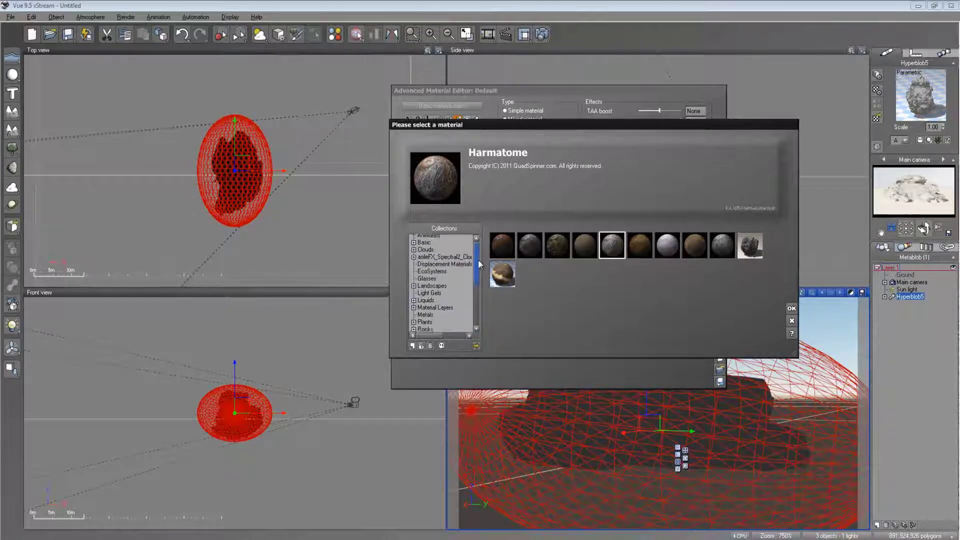
drag(479, 262, 476, 295)
click(425, 299)
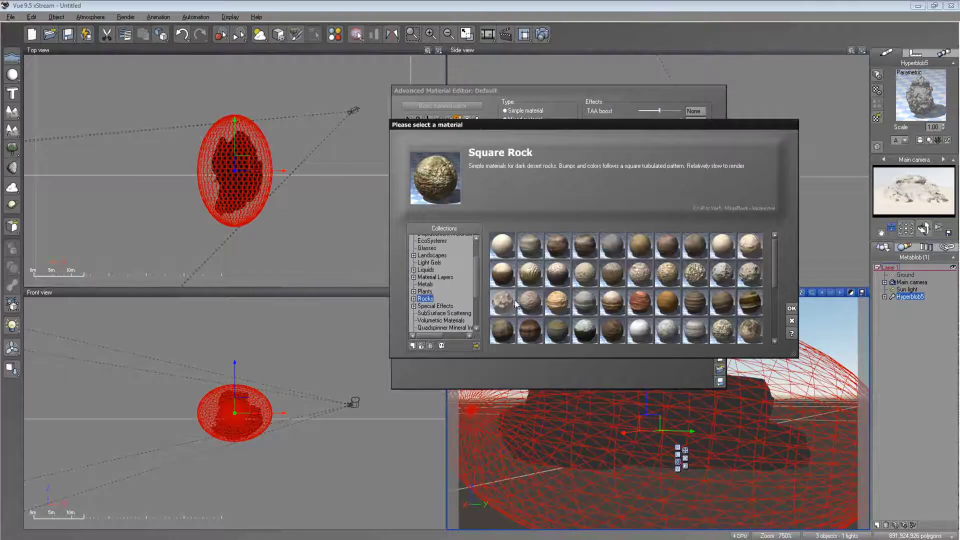
click(536, 245)
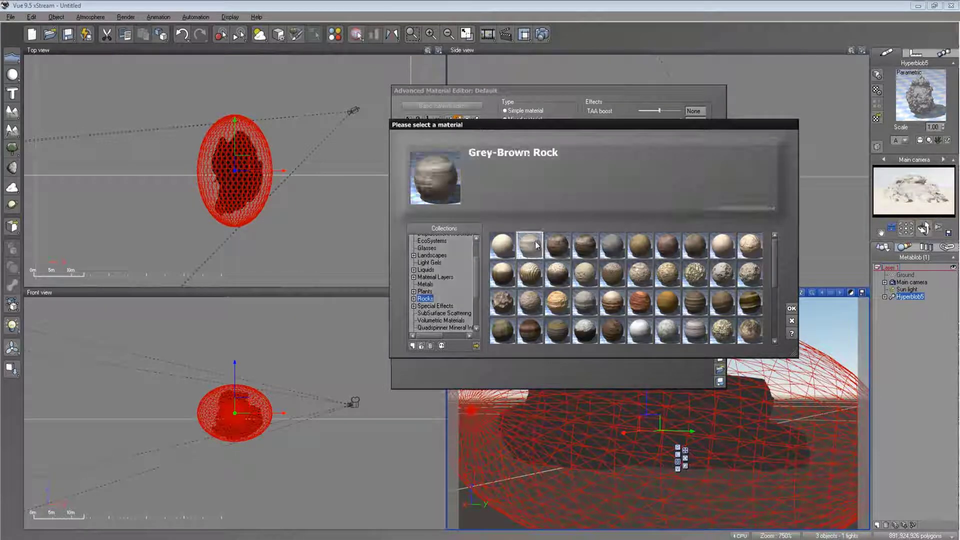
click(584, 245)
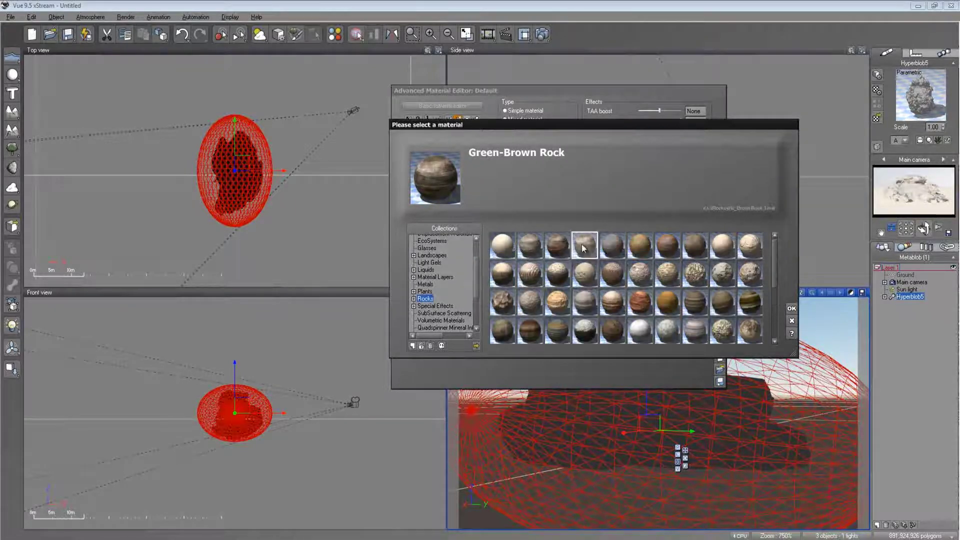
click(791, 309)
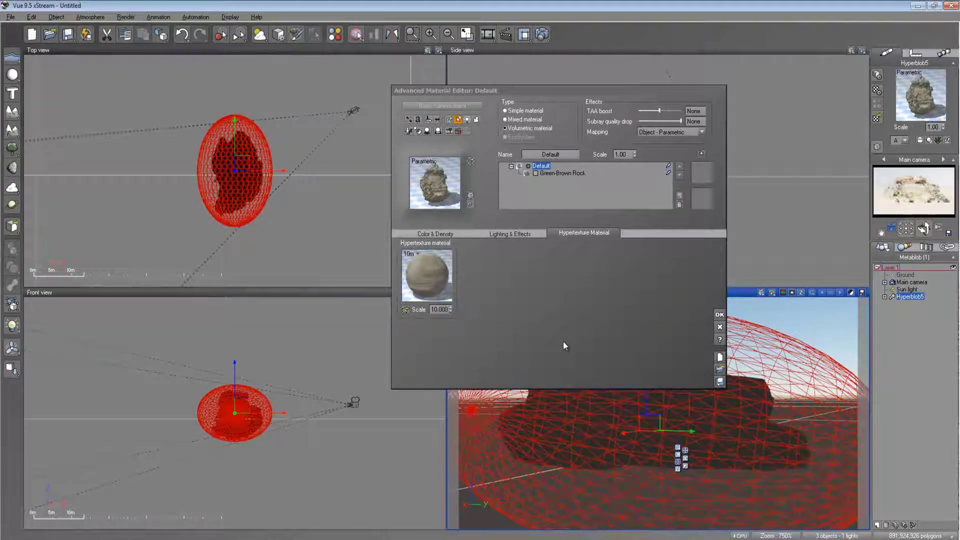
- Set the Green-Brown Rock layer's bump depth to 4.750 and close the material editor with OK
click(565, 174)
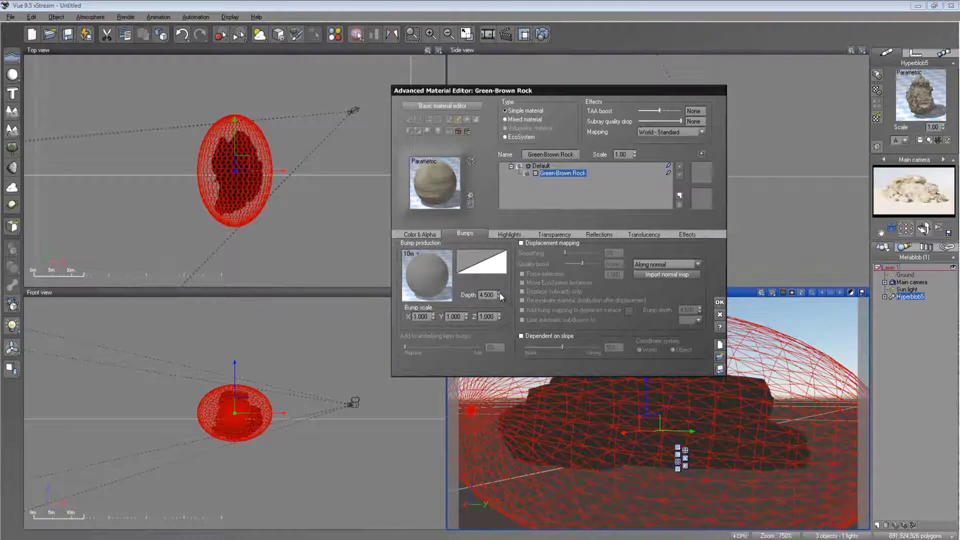
right_click(924, 200)
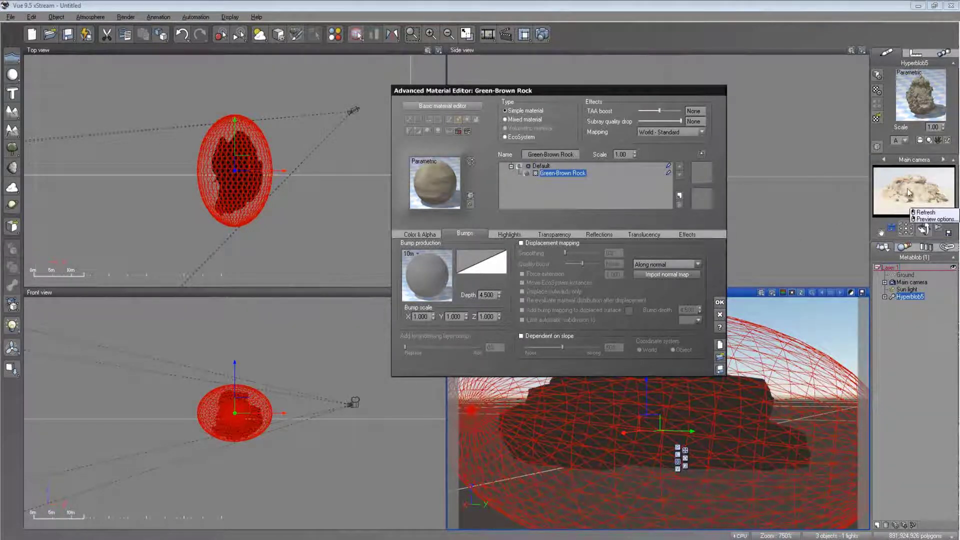
click(911, 193)
drag(497, 292, 498, 302)
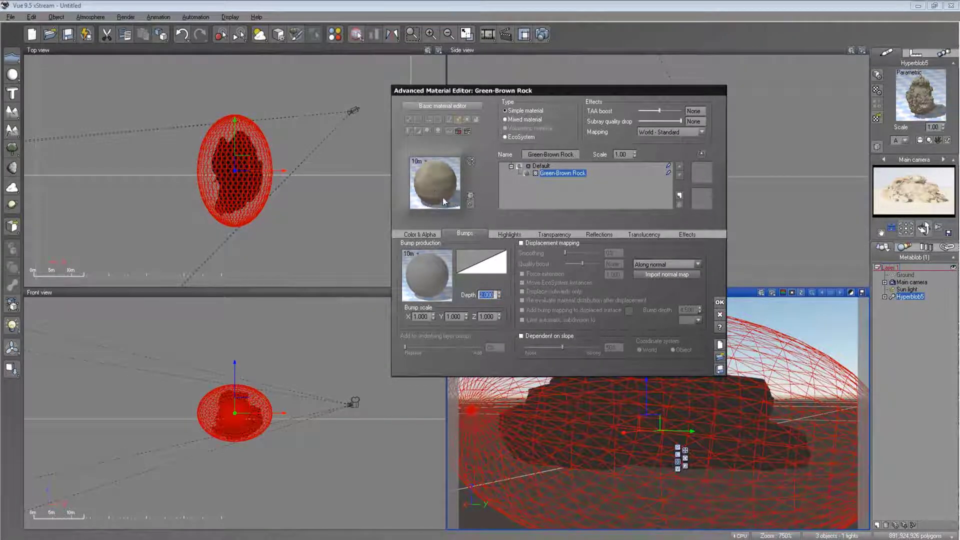
drag(498, 295, 498, 293)
drag(498, 294, 498, 299)
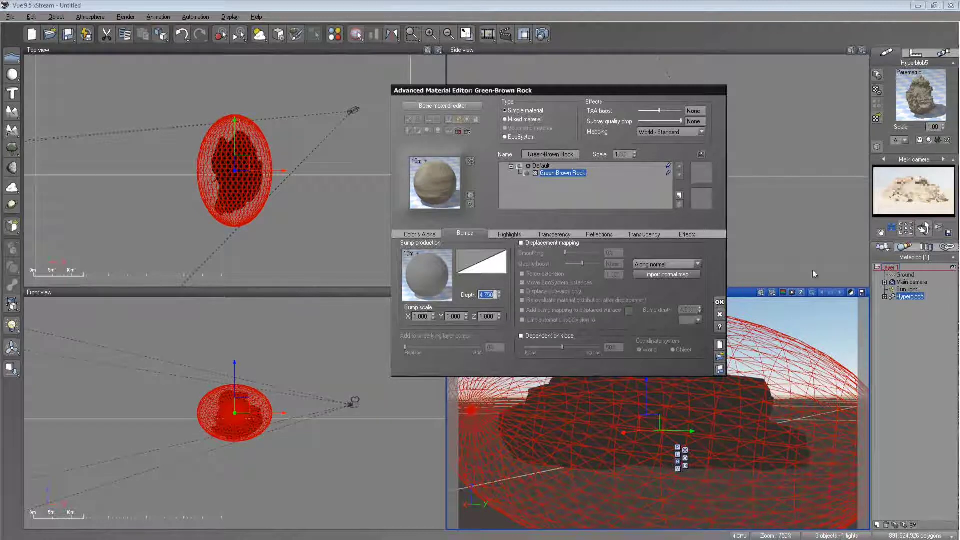
click(719, 303)
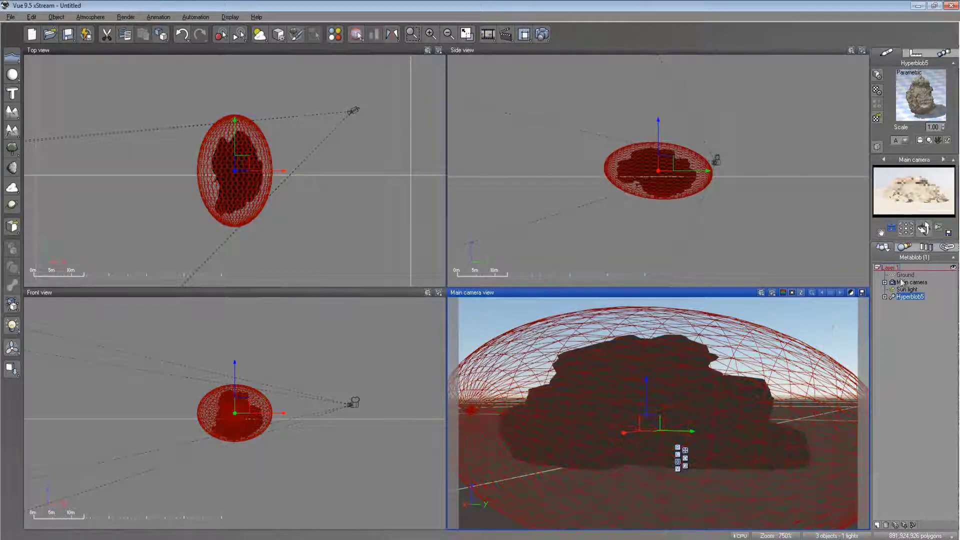
- Render the hyperblob boulder scene at 640x360
click(542, 34)
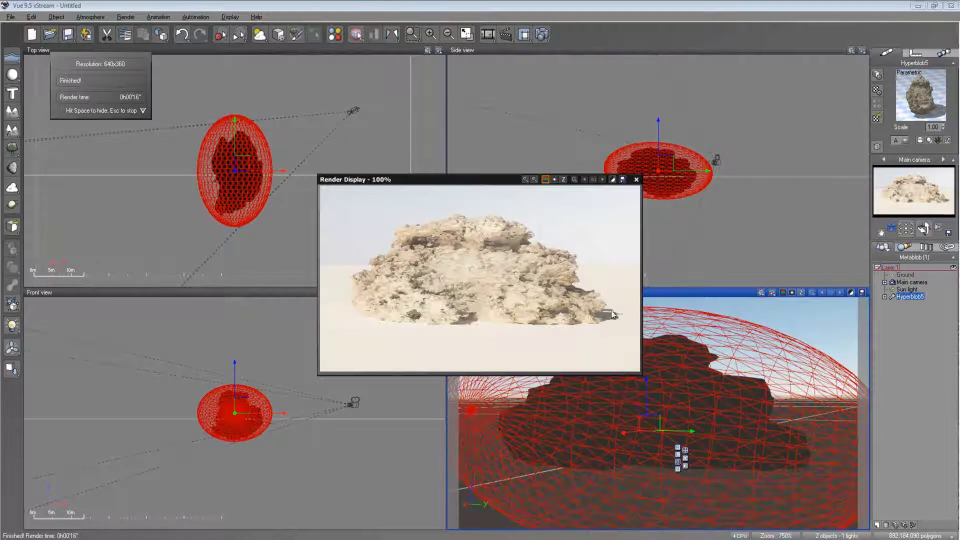
- Close the render and open the density function graph of the hyperblob's volumetric material
click(636, 179)
double_click(920, 95)
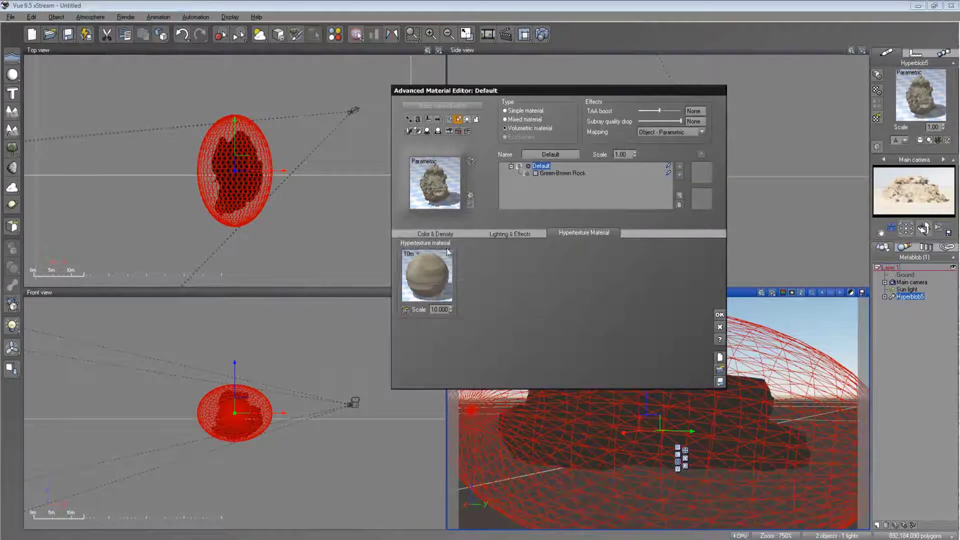
click(439, 236)
right_click(436, 271)
click(457, 278)
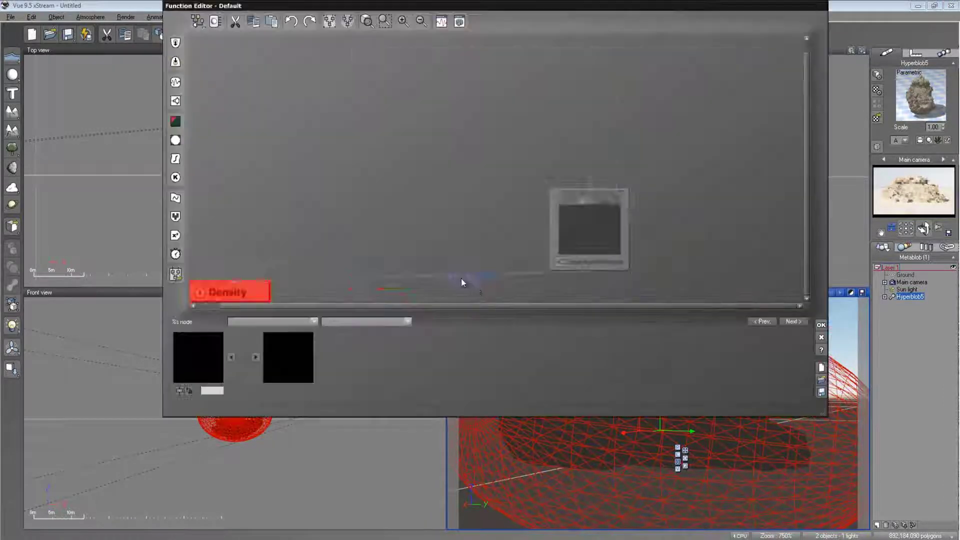
- Lower the Fast Perlin Fractal's Roughness to 0.525862 and return to the material settings
click(614, 249)
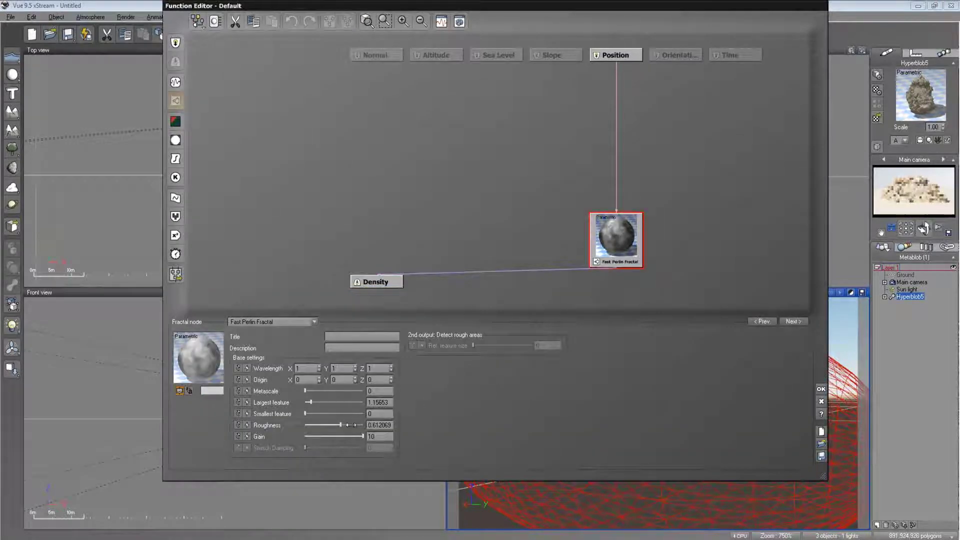
drag(353, 424, 345, 425)
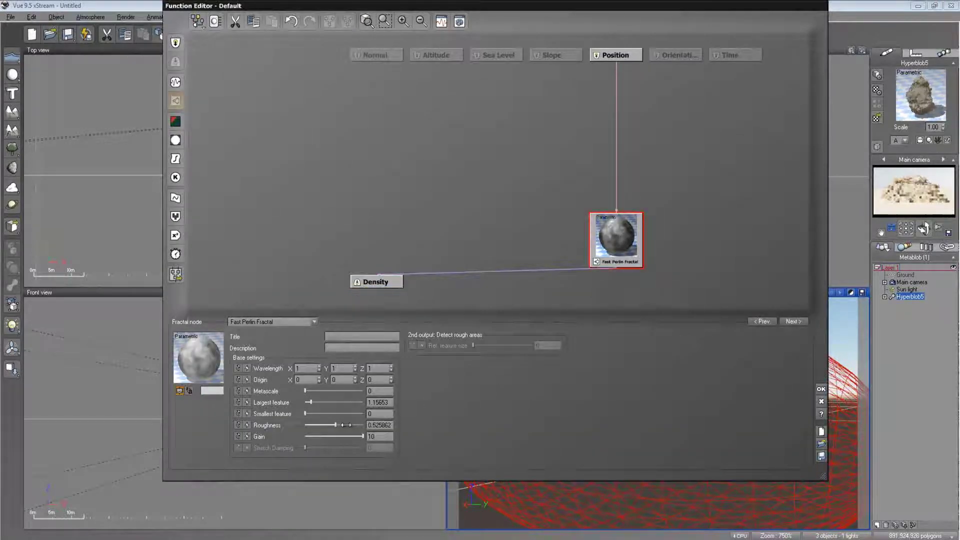
click(888, 189)
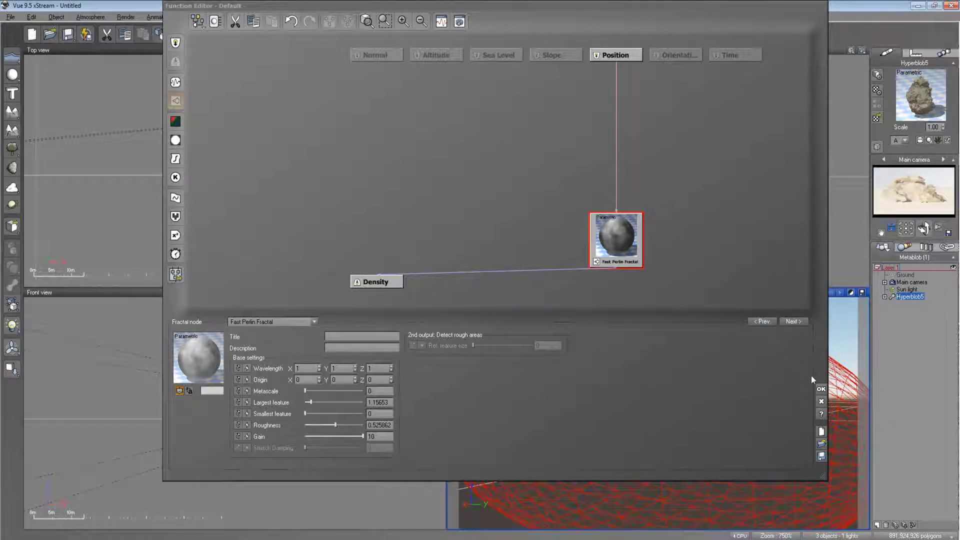
click(820, 389)
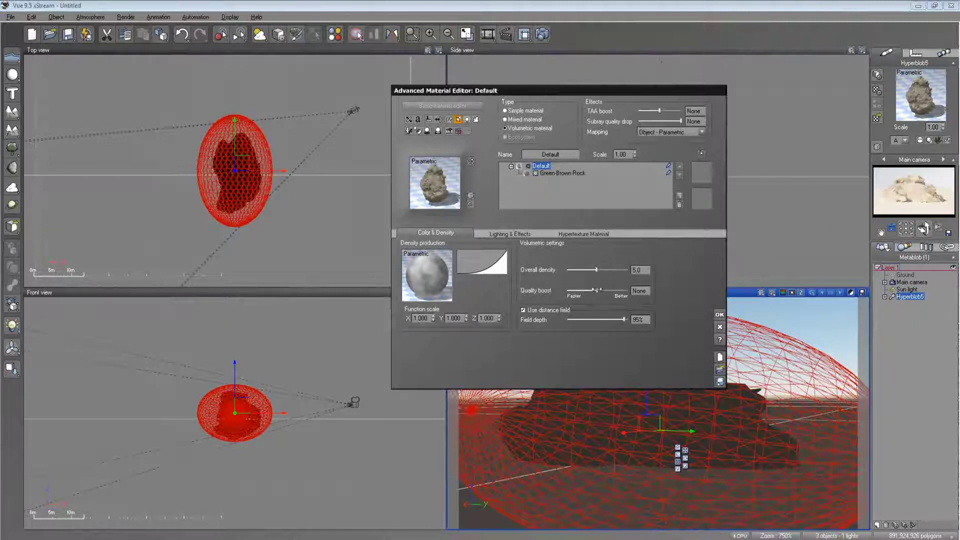
- Raise the volumetric Quality boost to +2.0 and open the Green-Brown Rock layer's bump settings
drag(596, 290, 612, 291)
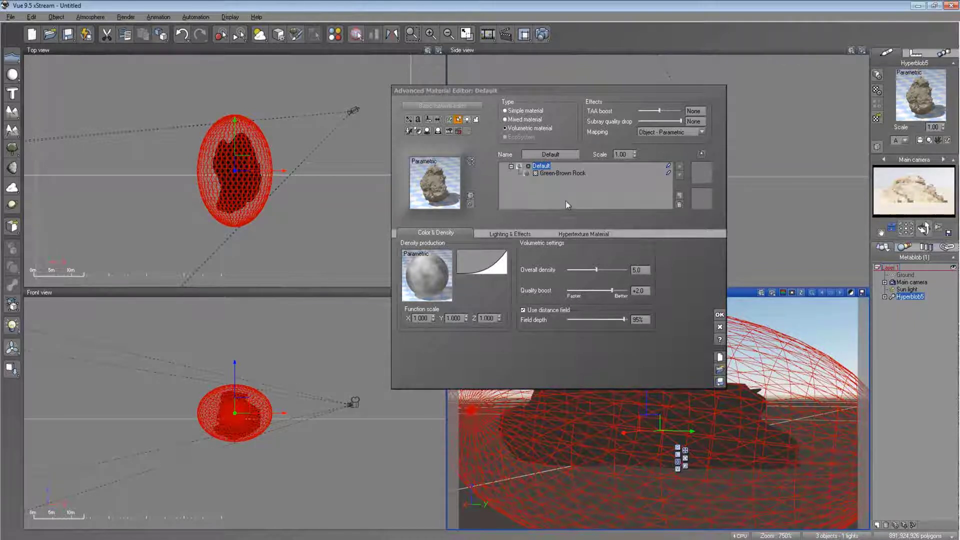
click(568, 173)
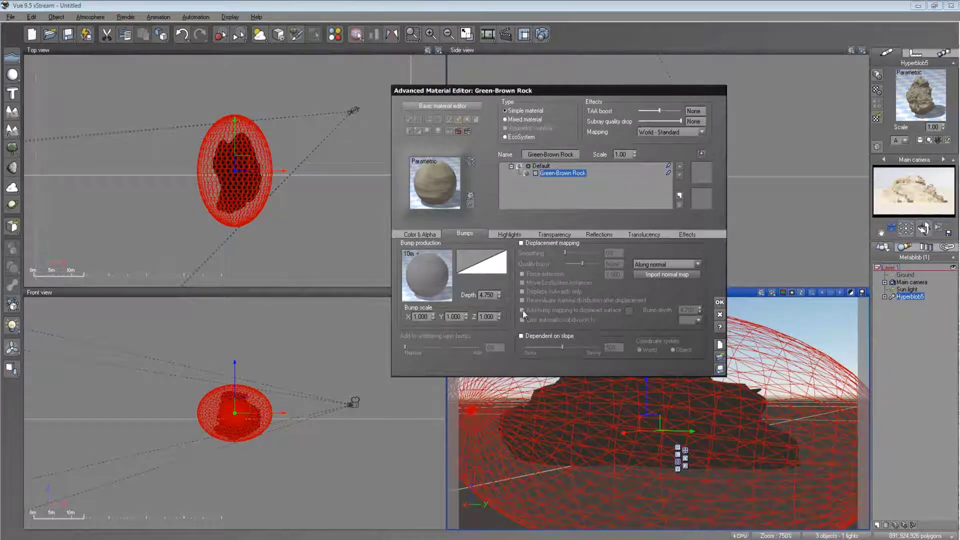
- Refresh the Main camera preview to show the current Green-Brown Rock bump settings
right_click(909, 198)
right_click(906, 197)
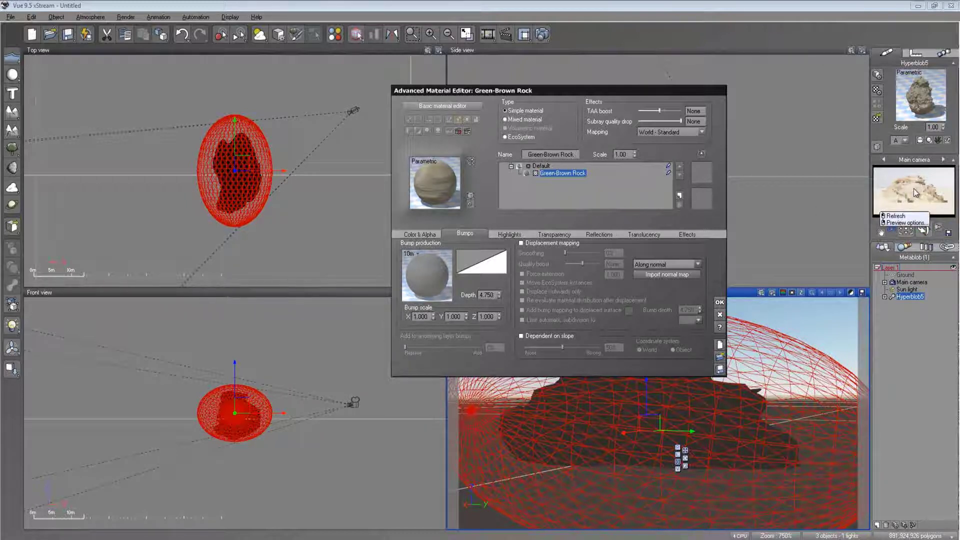
click(913, 188)
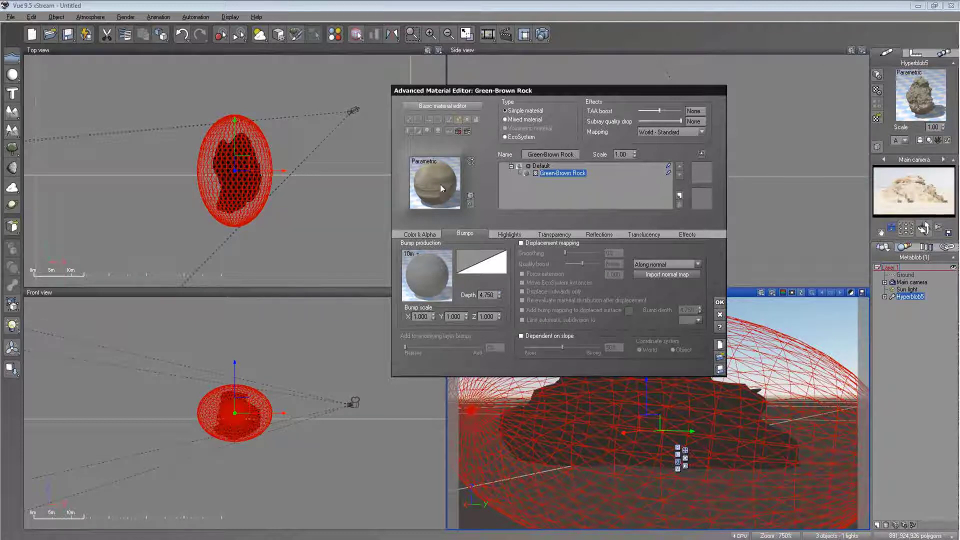
right_click(916, 201)
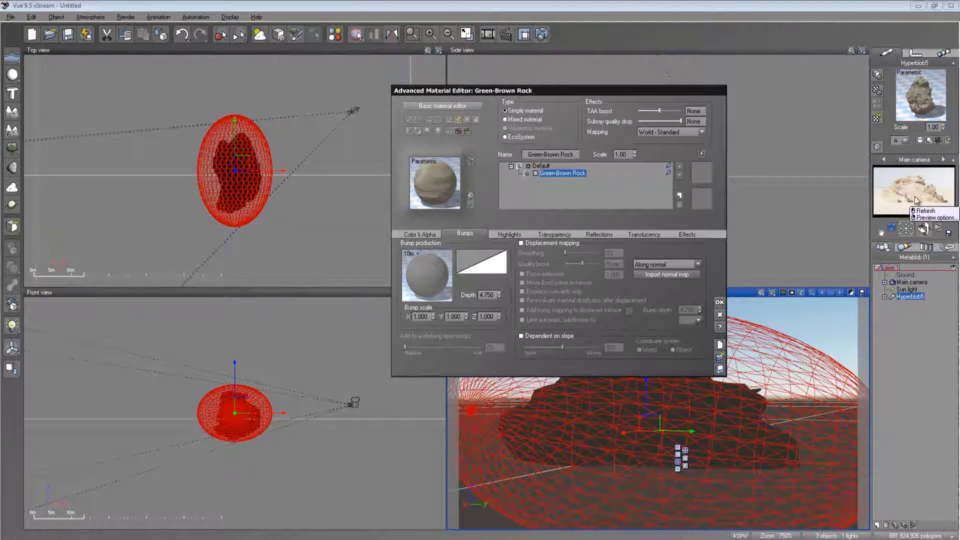
click(925, 210)
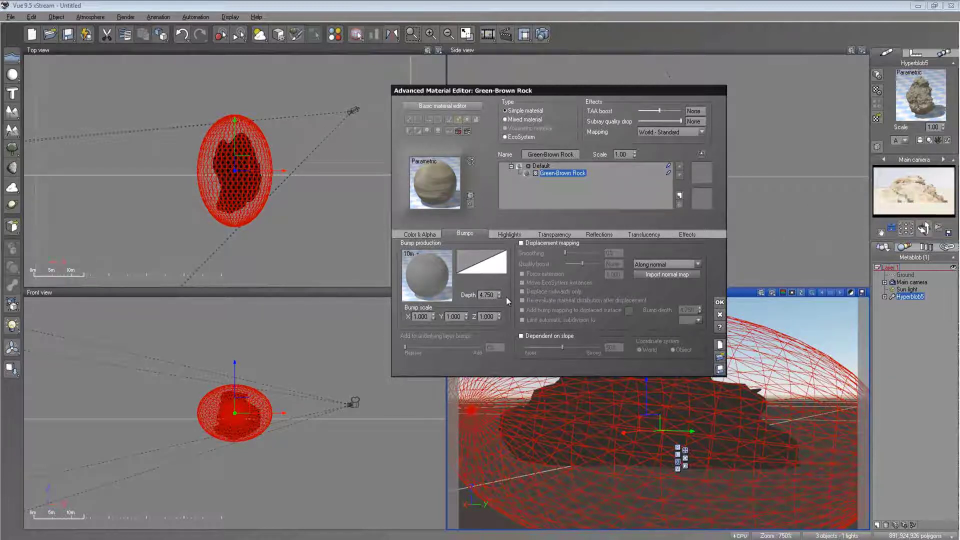
- Close the material editor, leave Hyperblob5's options unchanged, and start a 640x360 render
click(720, 302)
double_click(911, 297)
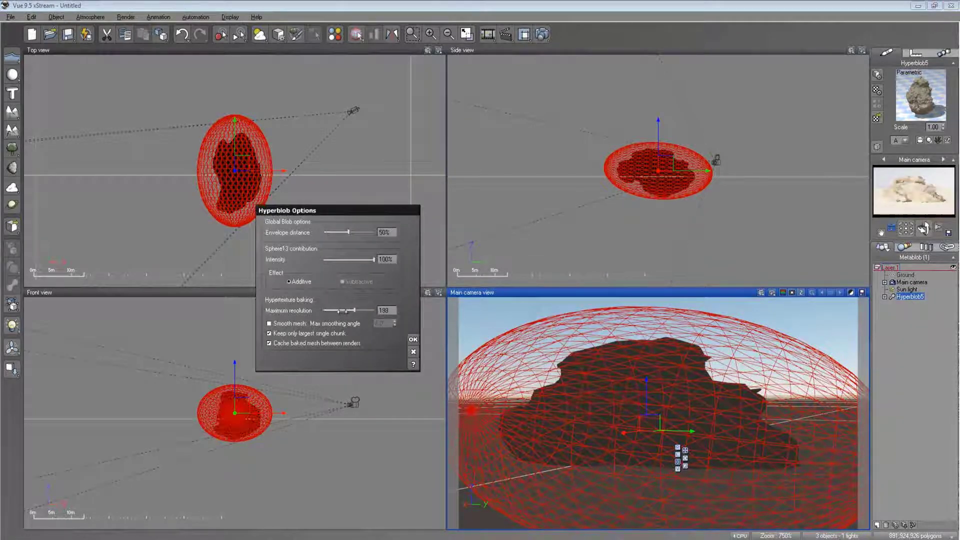
click(413, 340)
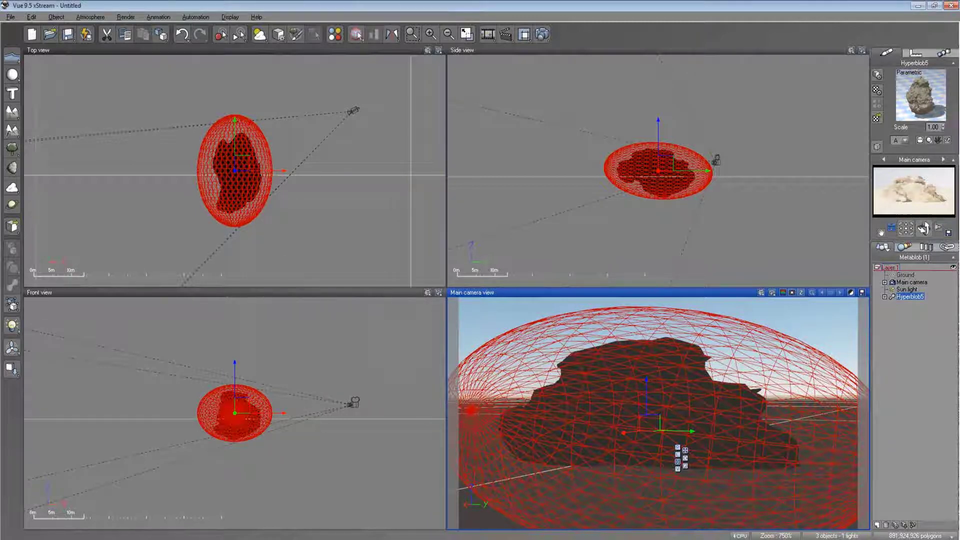
click(543, 34)
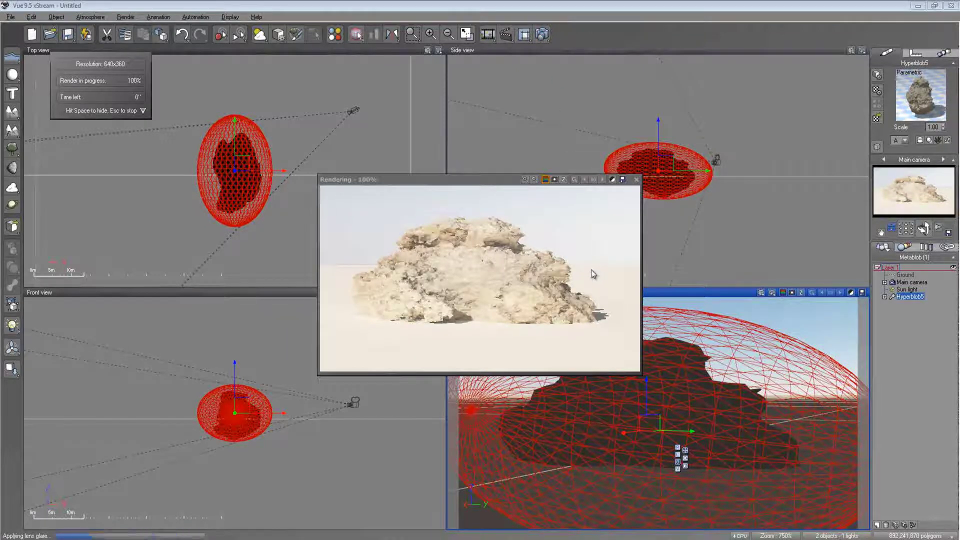
- Dismiss Post Render Options to view the finished render of the craggy rock on sand
click(498, 395)
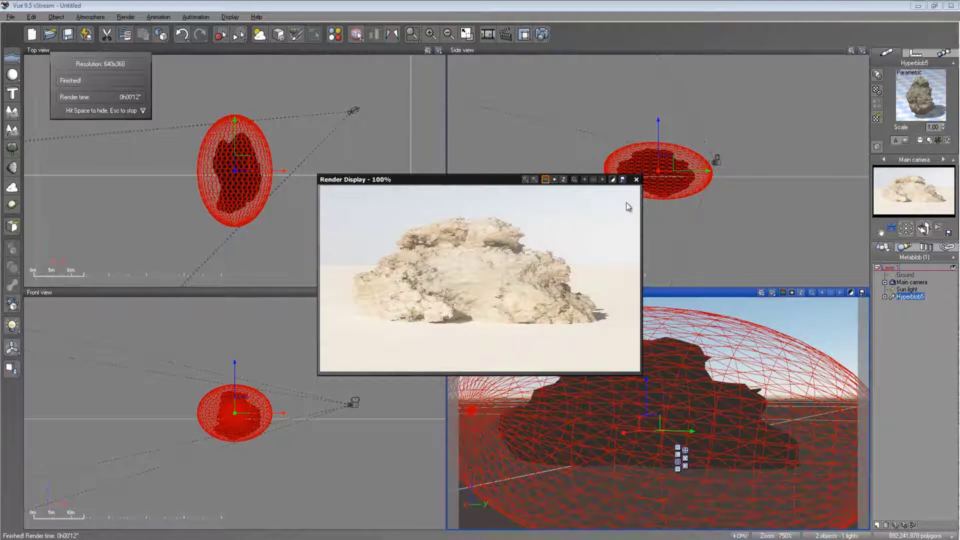
- Close the render, raise the hyperblob along Z, and pull the main camera back to frame it
click(636, 179)
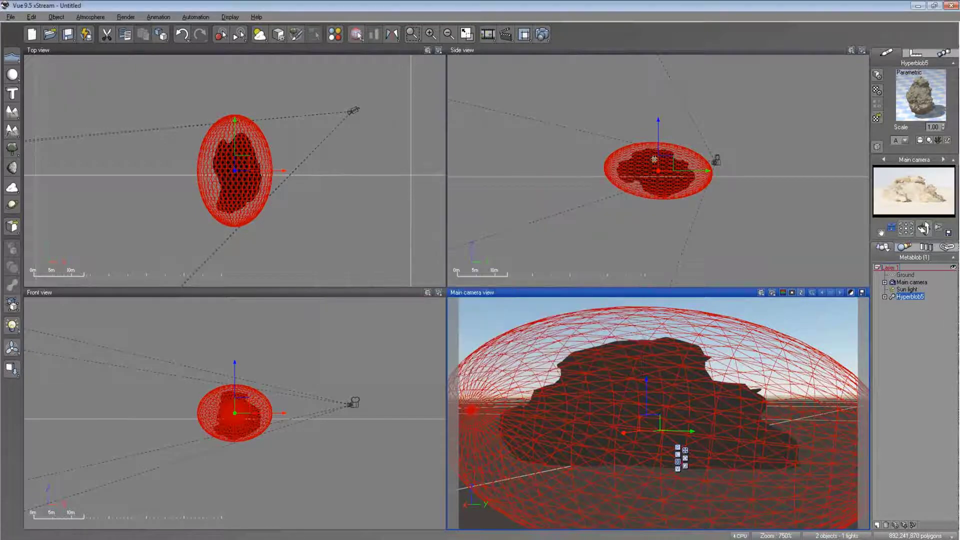
drag(659, 130, 659, 118)
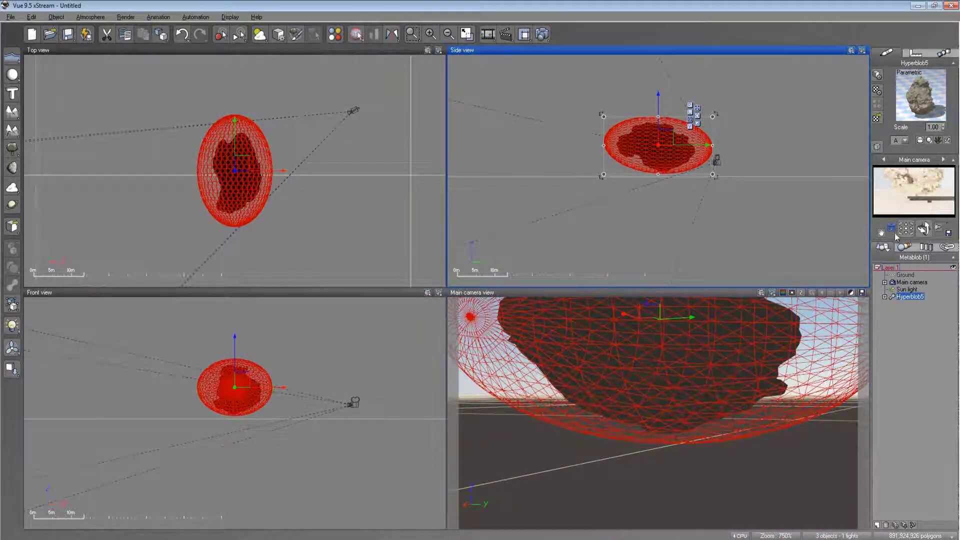
drag(717, 160, 720, 160)
click(783, 353)
scroll(781, 384, down, 5)
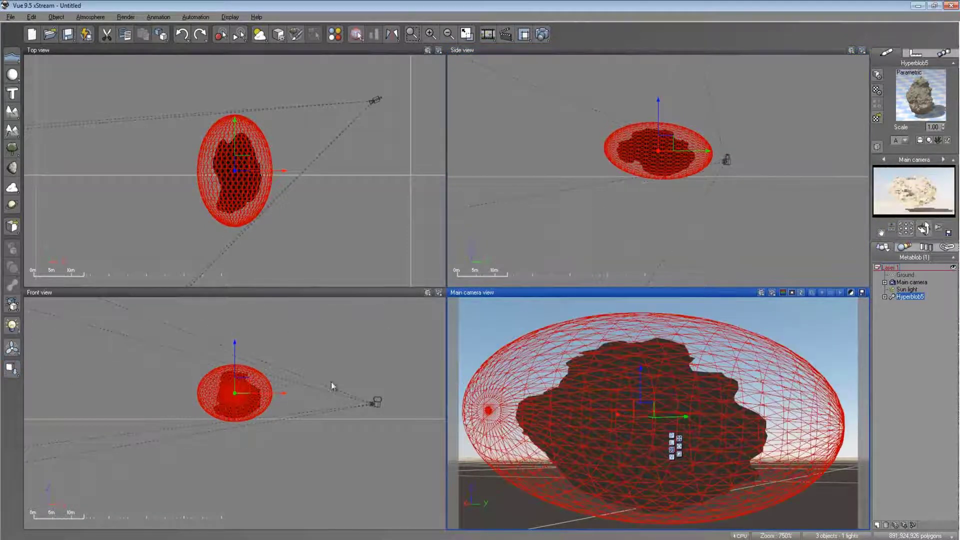
key(ctrl+y)
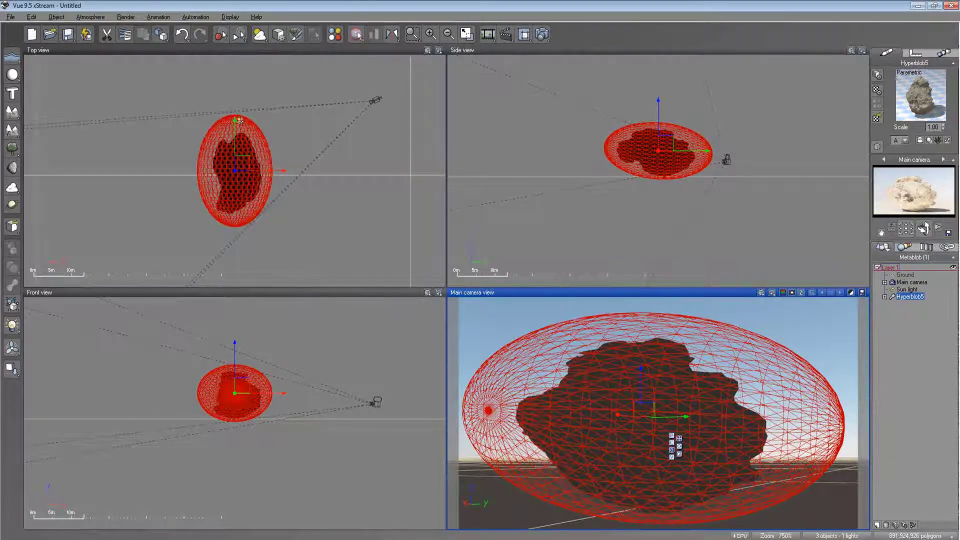
- Review the hyperblob's Default material (Overall density 5.0, Field depth 95%) and close it unchanged
double_click(903, 100)
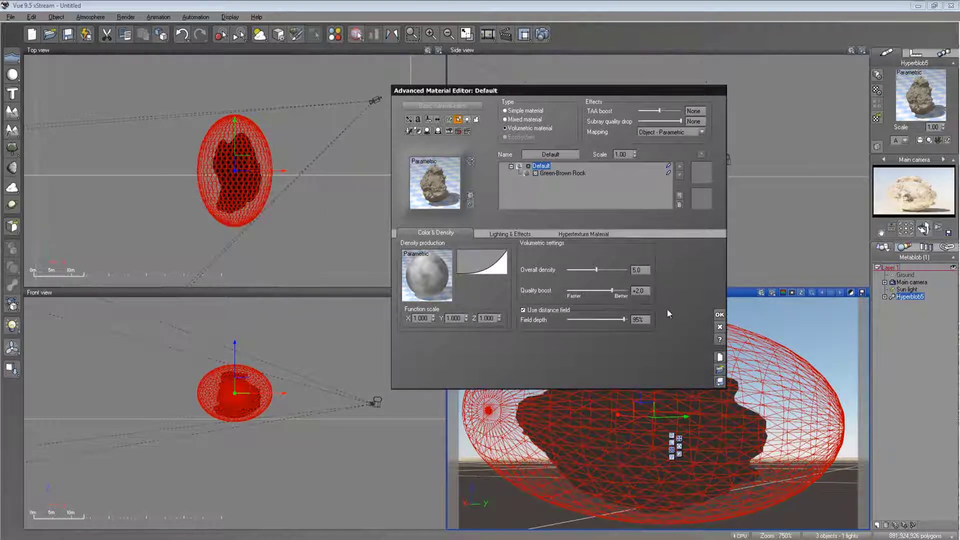
click(719, 315)
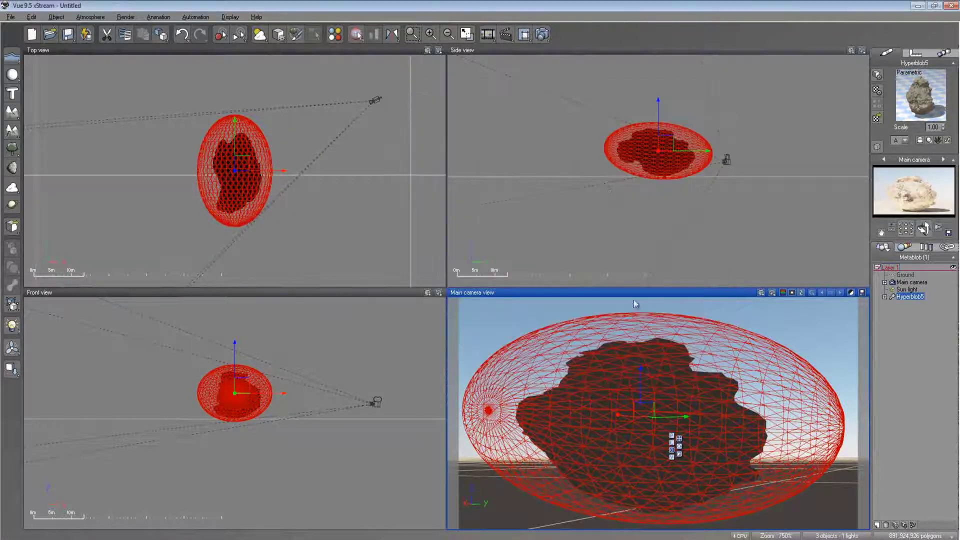
- Render the raised, reframed boulder at 640x360, inspect it, and close the display
click(543, 34)
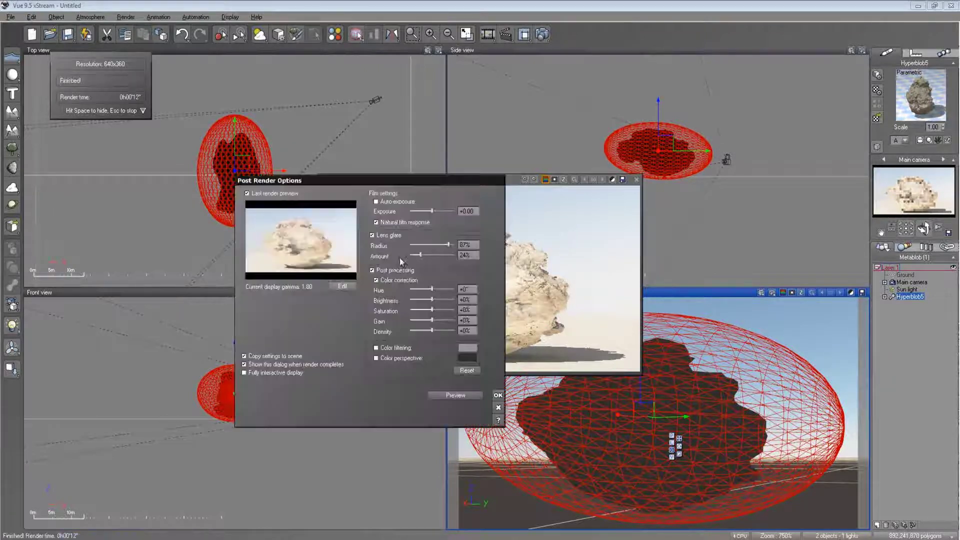
click(498, 395)
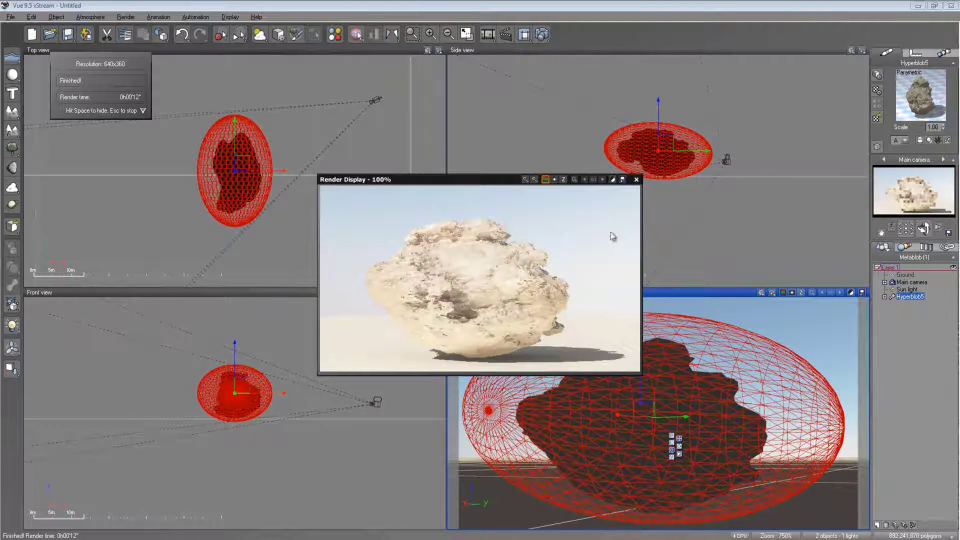
click(636, 179)
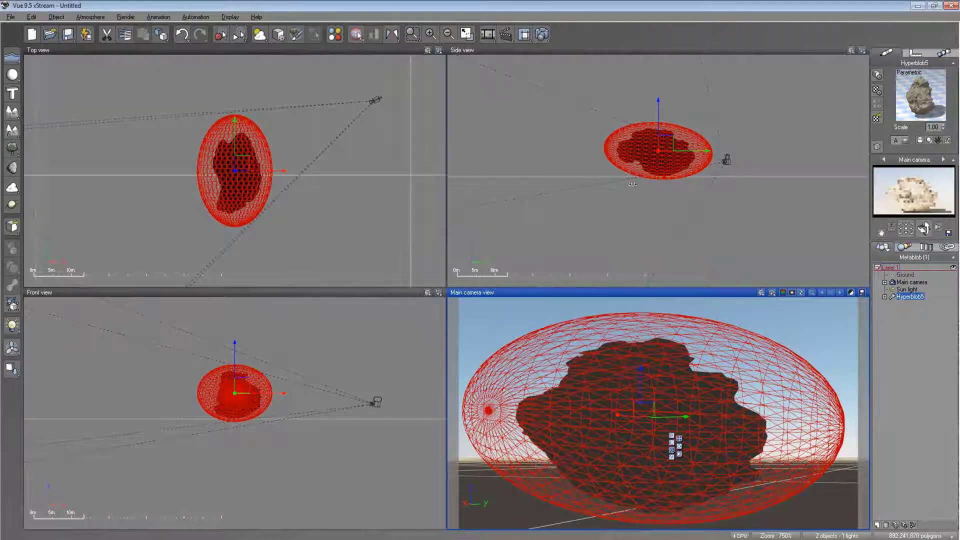
- Lower the boulder slightly along Z, pan the camera to reframe it, and deselect it
drag(640, 381, 648, 421)
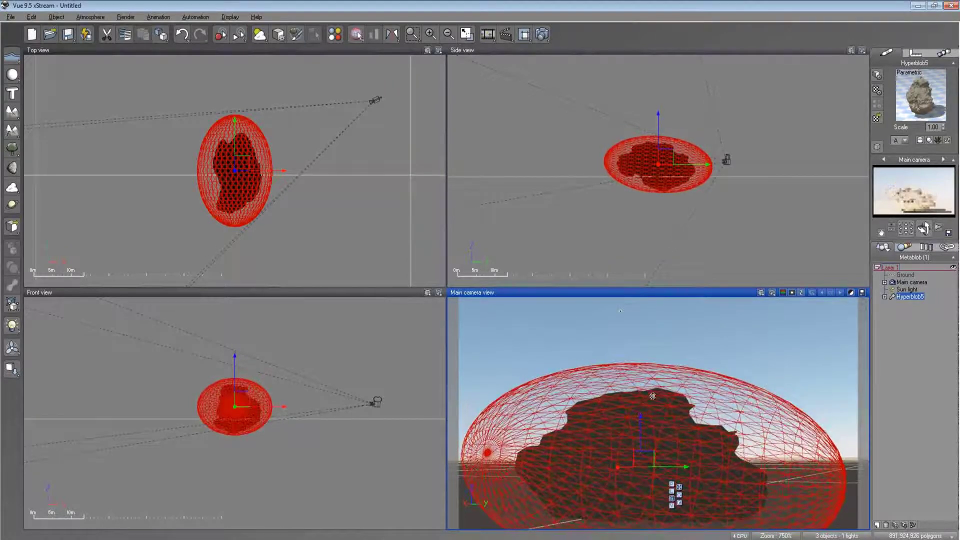
right_drag(819, 397, 820, 390)
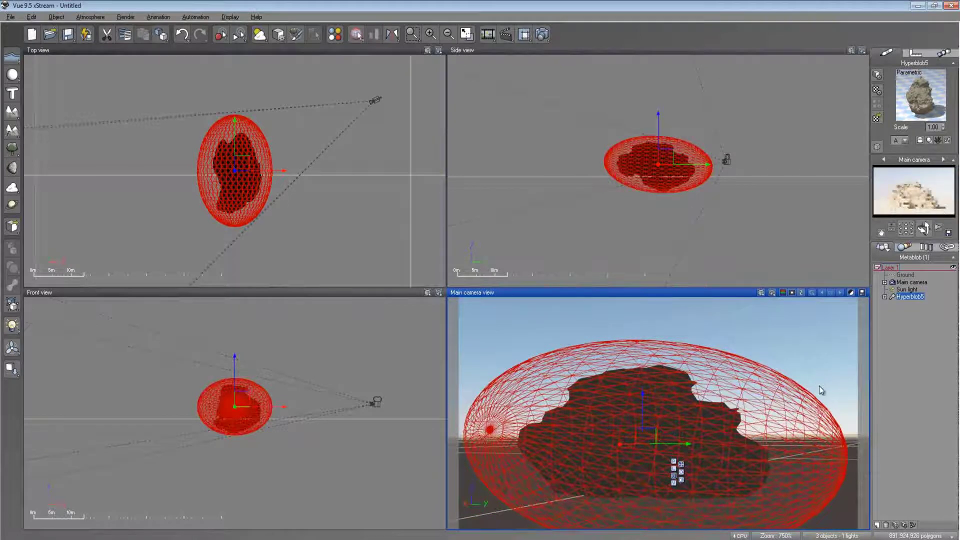
click(913, 334)
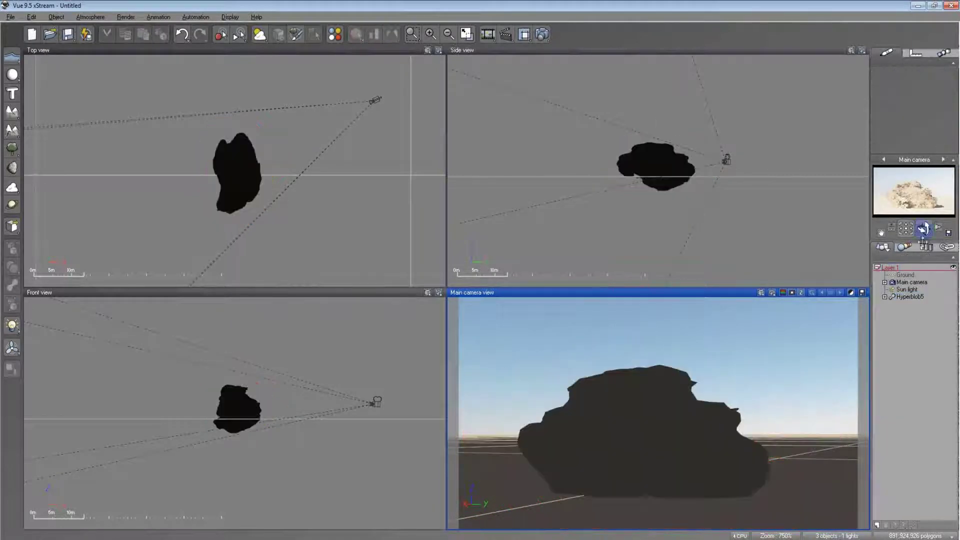
- Choose Prairie Grass Green MIX as the plant species
click(12, 148)
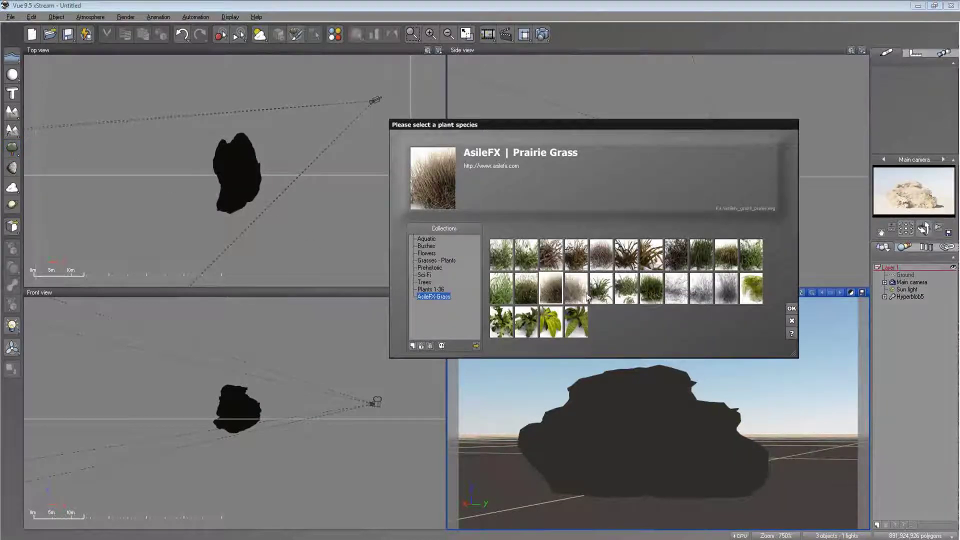
click(554, 289)
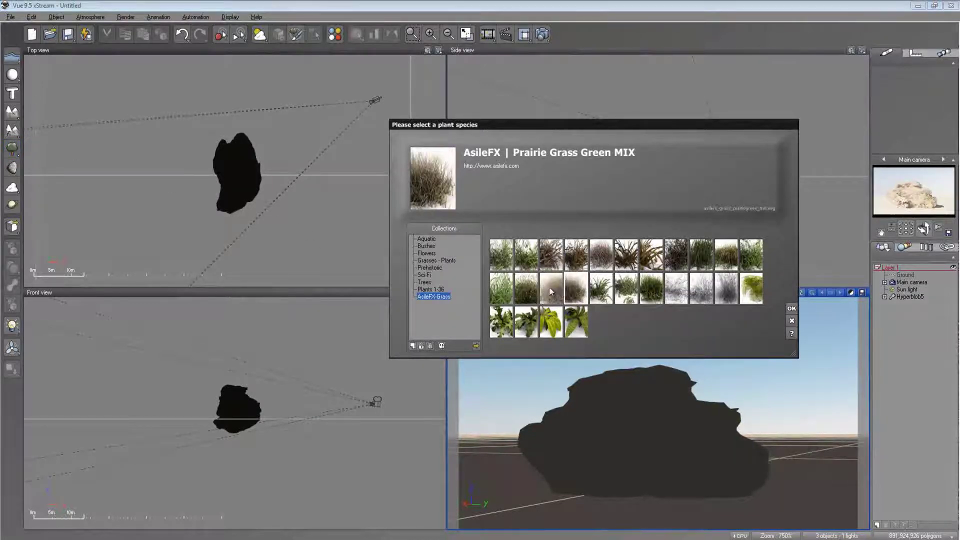
click(792, 310)
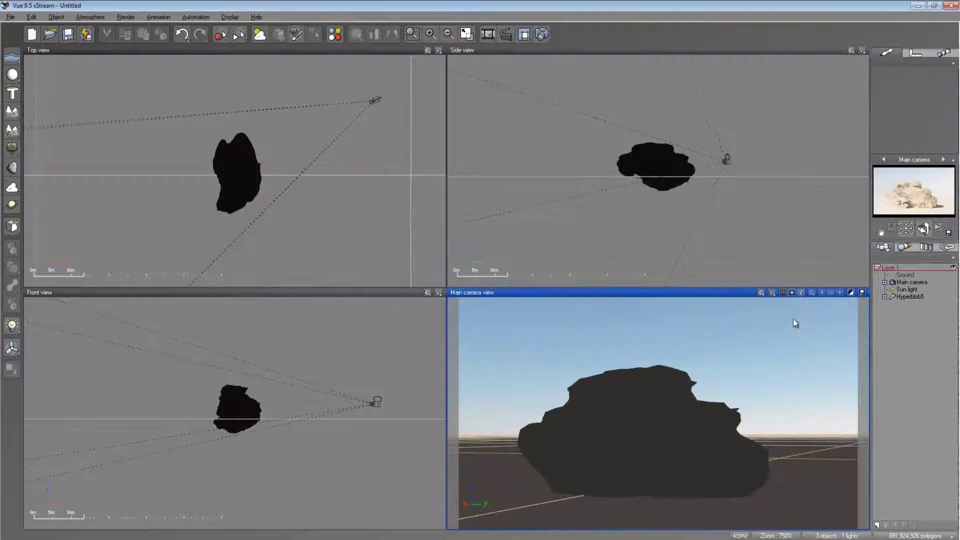
- Select Hyperblob5, open its material in the Advanced Material Editor, and select the Green-Brown Rock layer
click(909, 297)
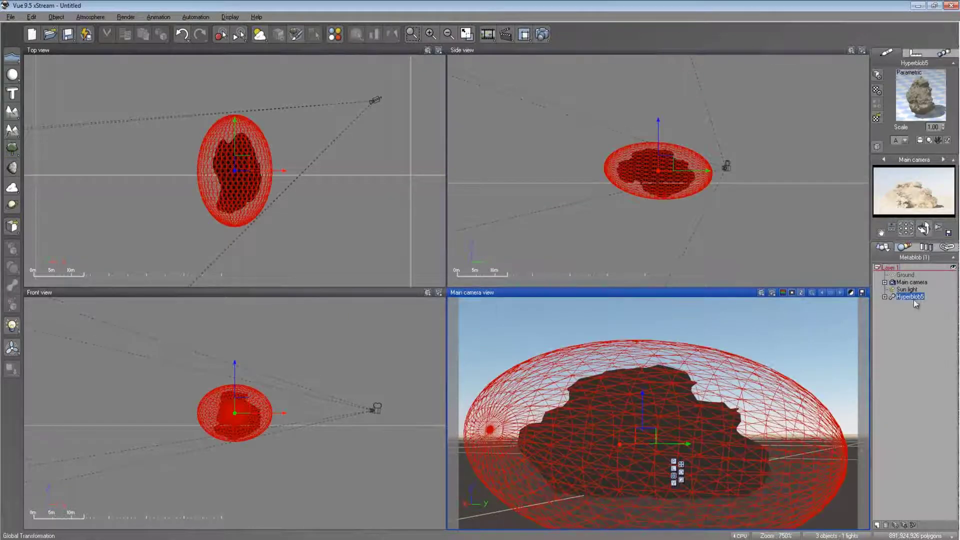
double_click(920, 119)
click(557, 172)
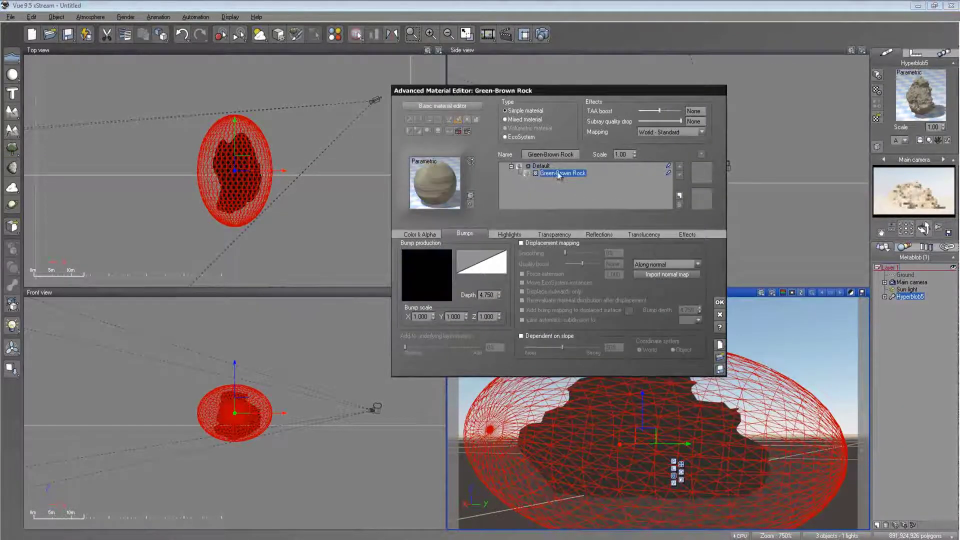
click(572, 183)
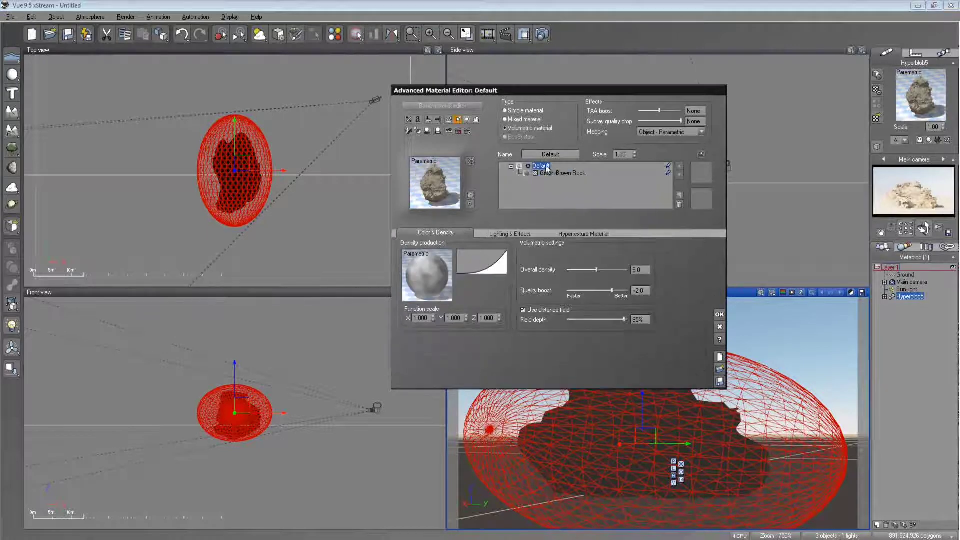
click(553, 175)
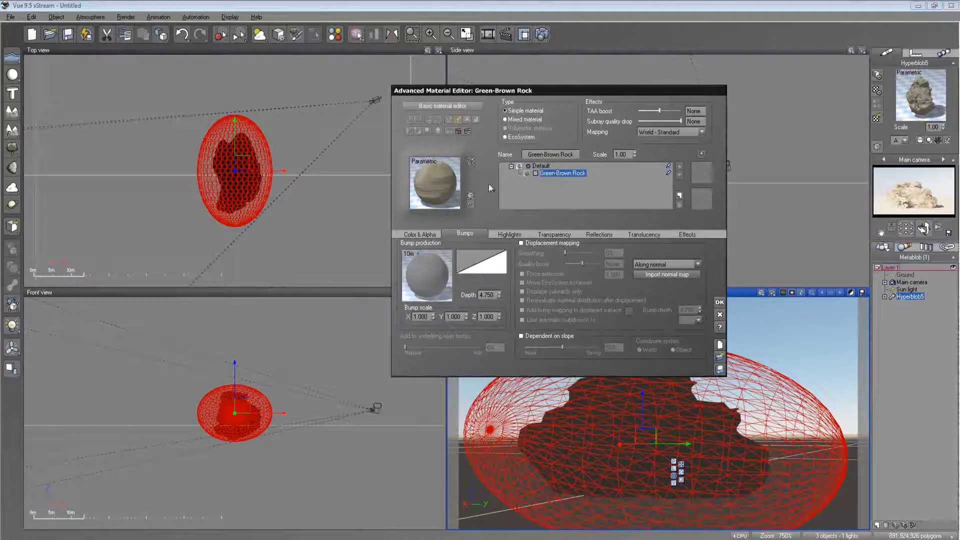
- Replace Green-Brown Rock with Manganos from Arenite Warriors and lower its bump depth
click(426, 190)
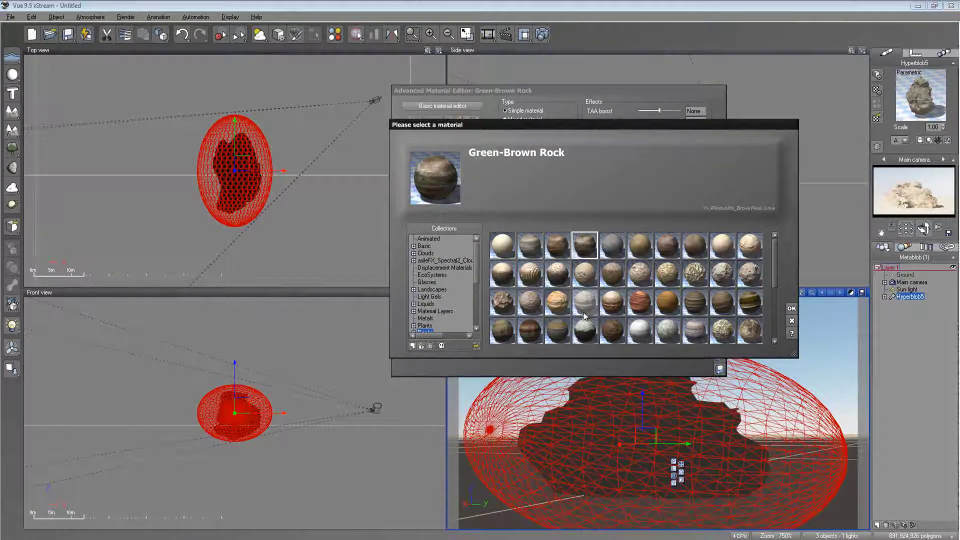
scroll(584, 311, down, 5)
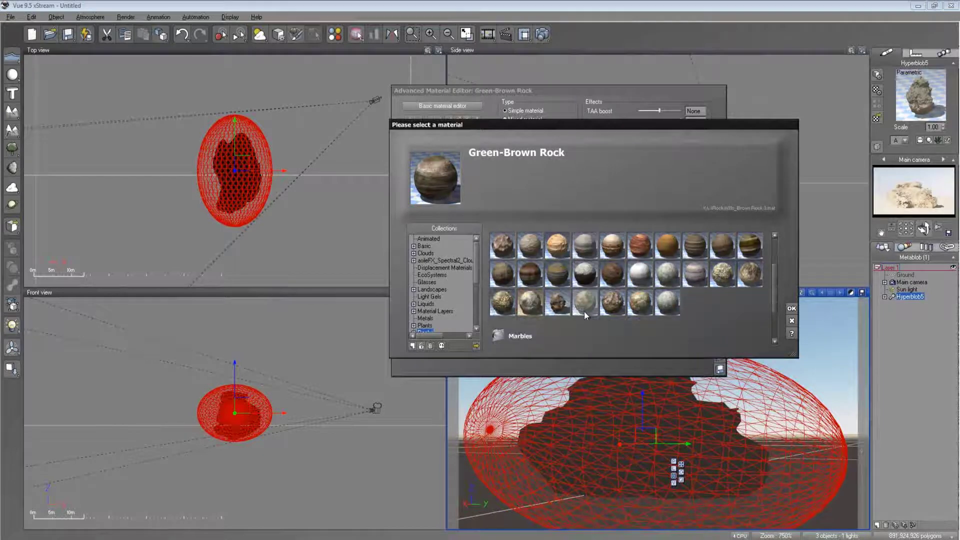
scroll(452, 311, down, 3)
click(454, 311)
scroll(454, 311, up, 2)
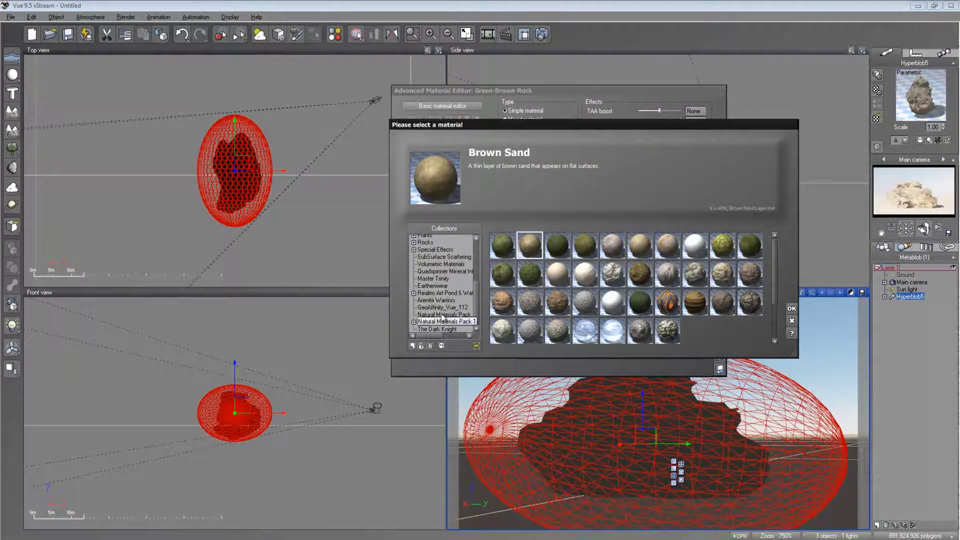
click(443, 314)
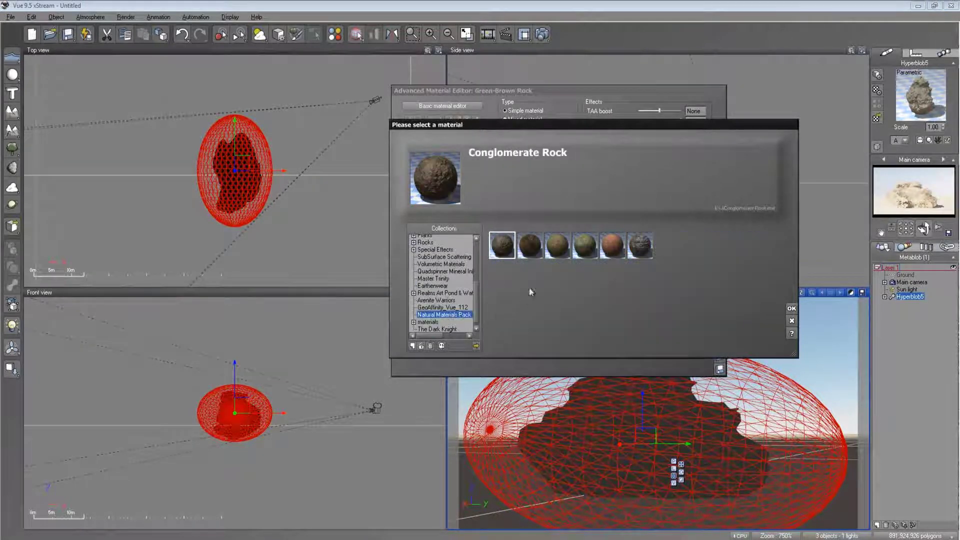
click(453, 307)
click(450, 301)
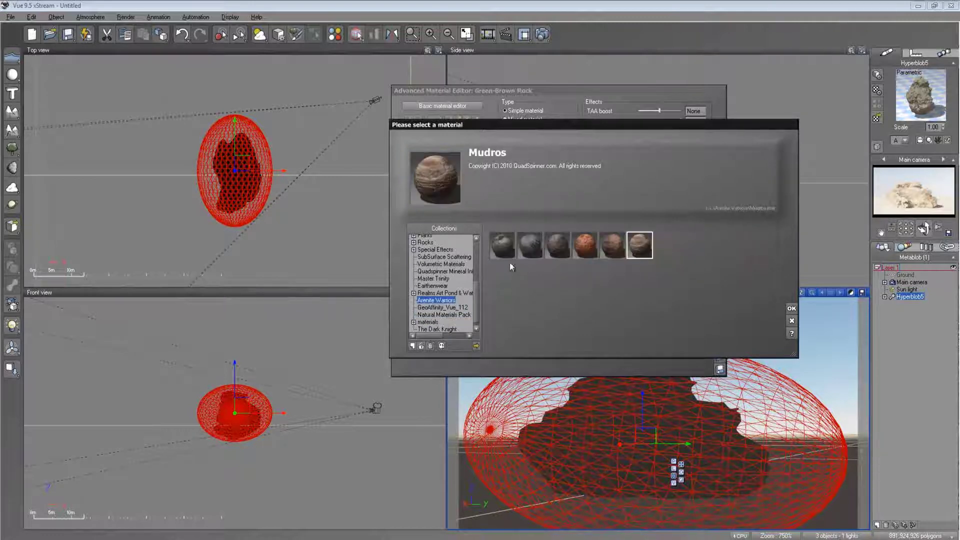
double_click(617, 247)
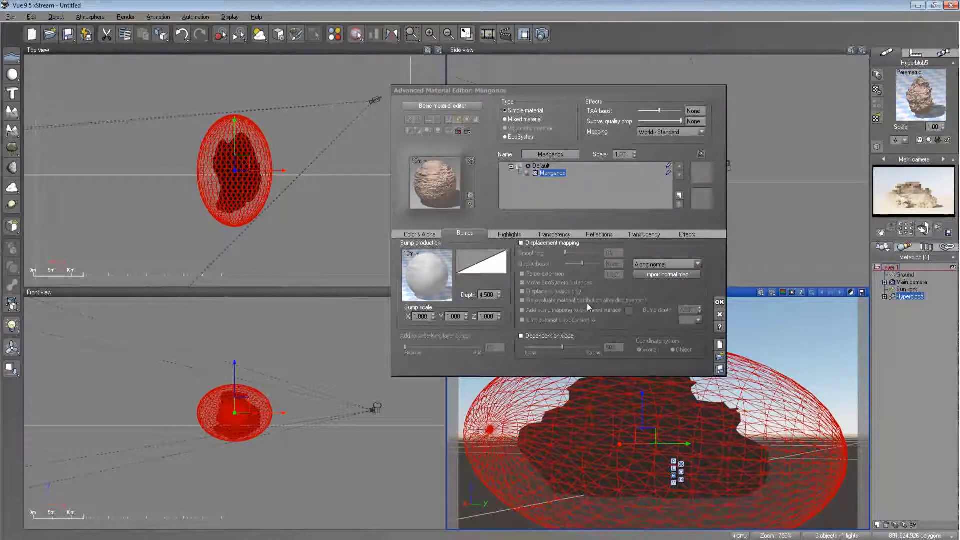
click(499, 294)
click(498, 296)
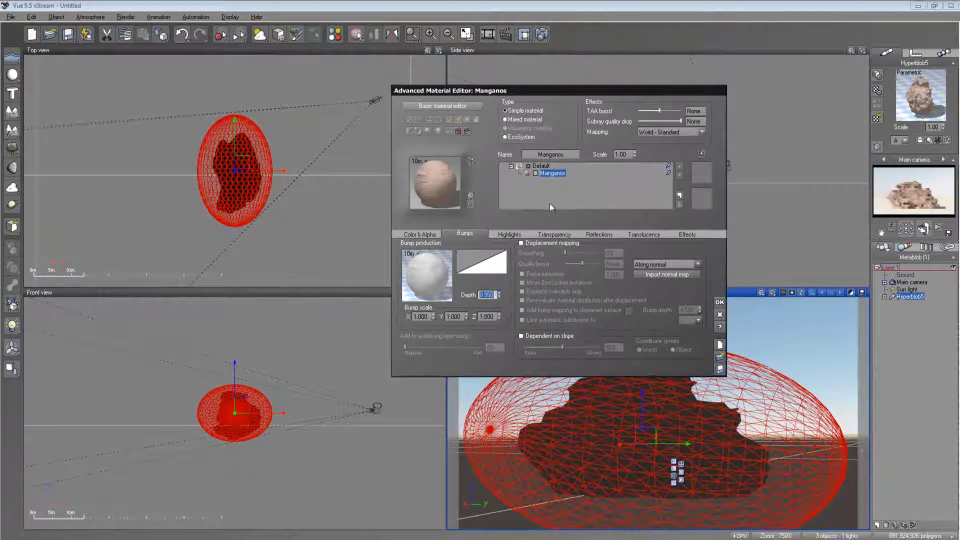
- Turn the Manganos layer into an EcoSystem of AsileFX Green Grass with bent Prairie
click(522, 138)
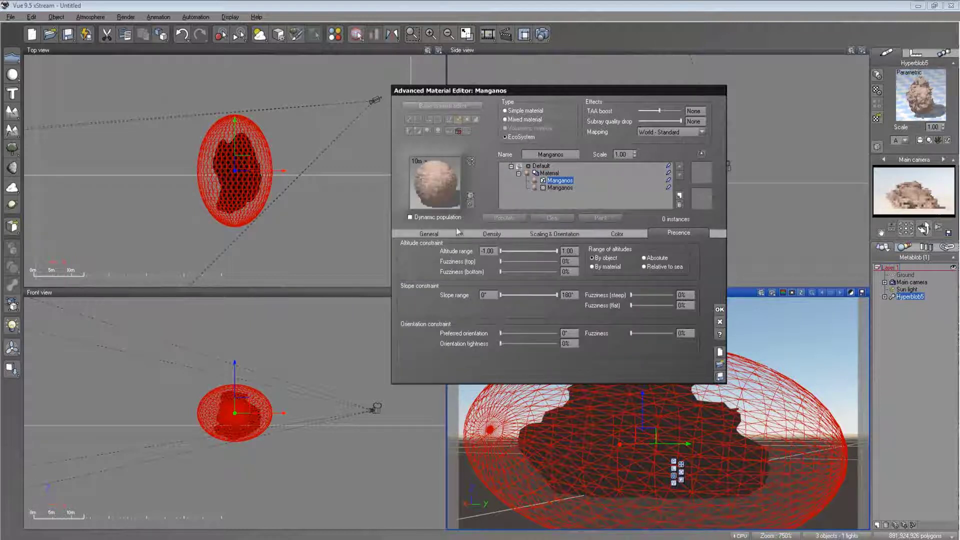
click(449, 232)
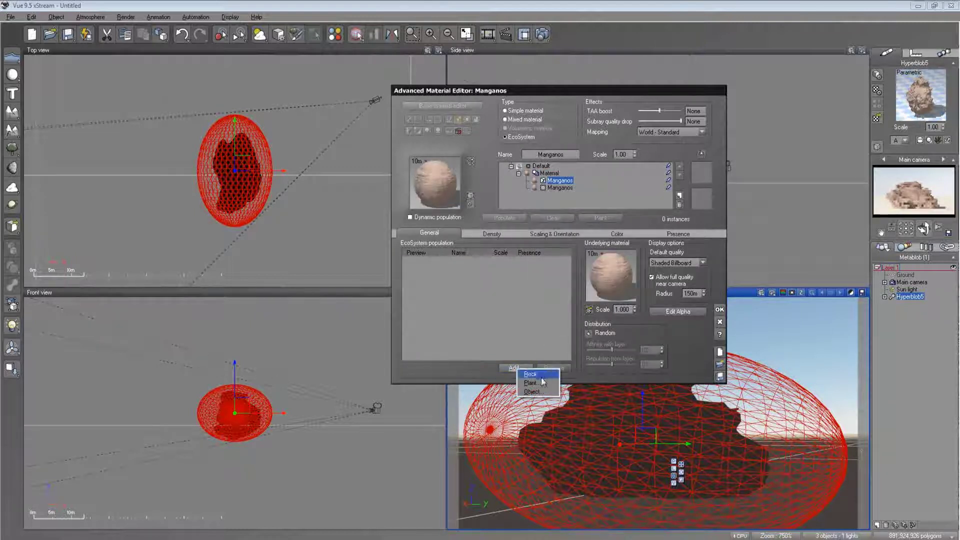
click(519, 369)
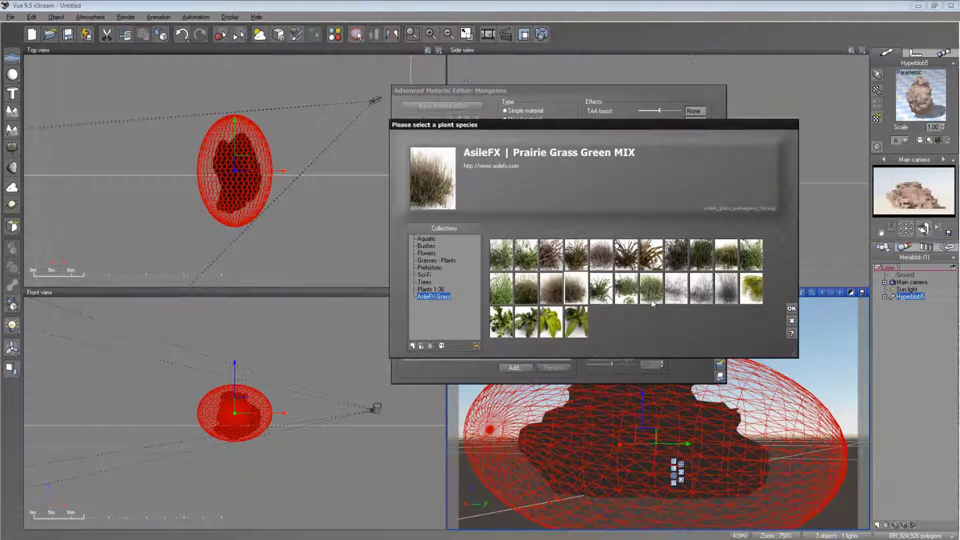
click(731, 254)
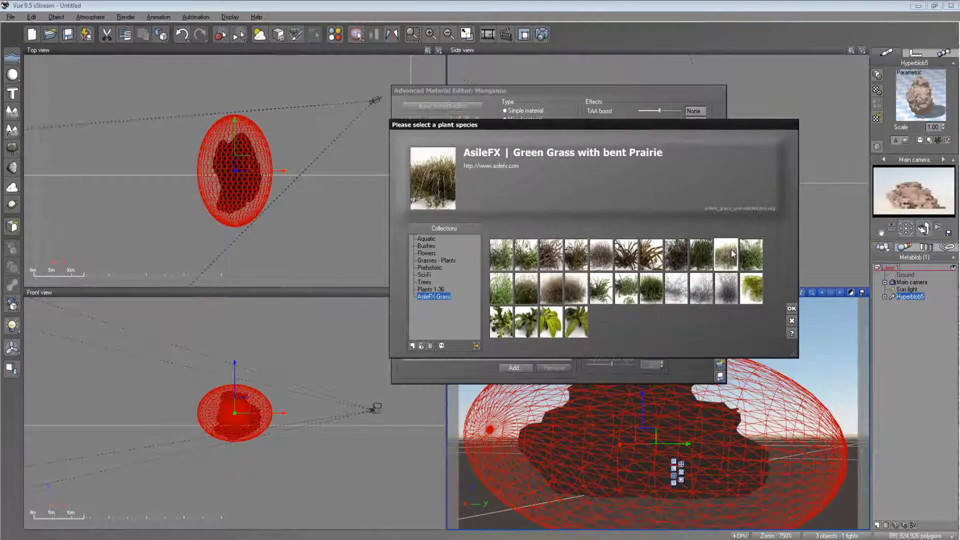
click(792, 308)
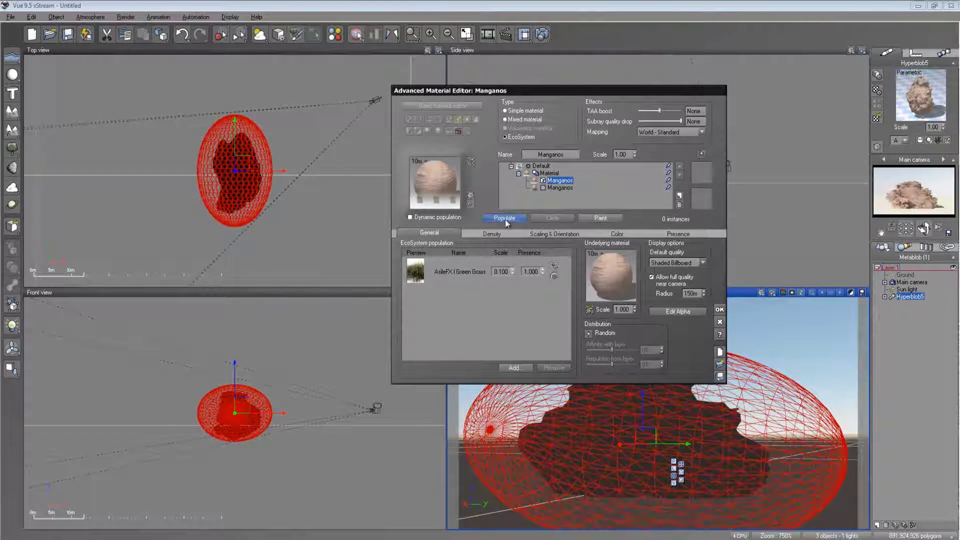
- Populate the grass, raise the lower altitude limit slightly, and increase the overall density
click(495, 234)
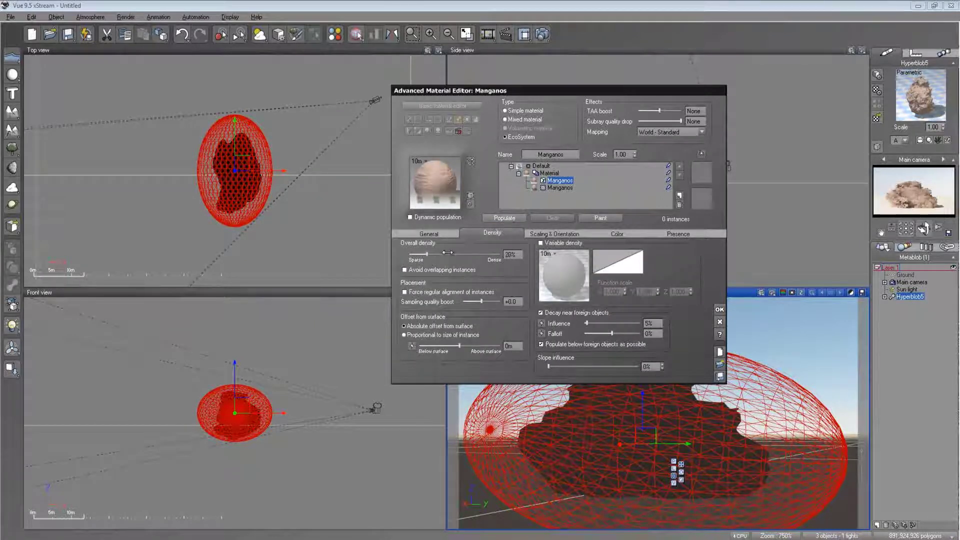
click(502, 218)
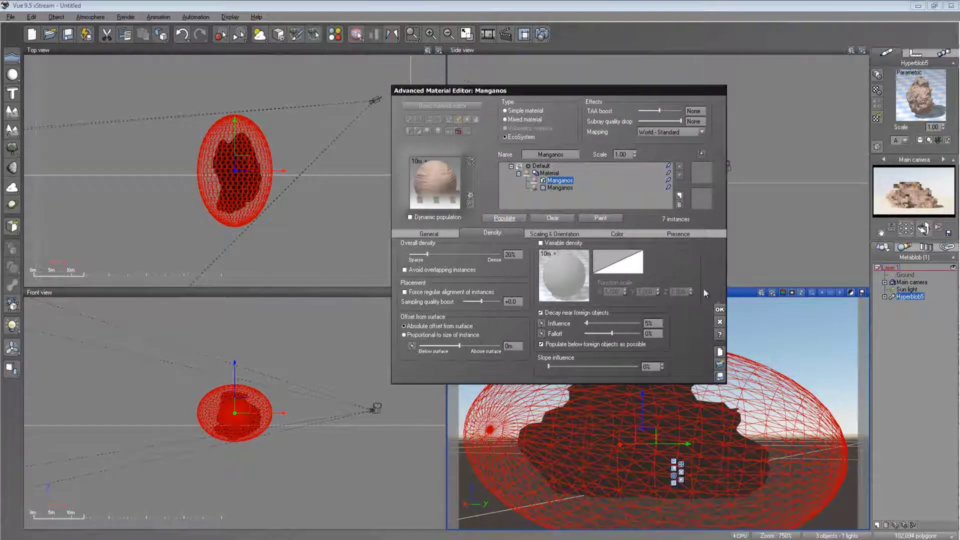
click(682, 238)
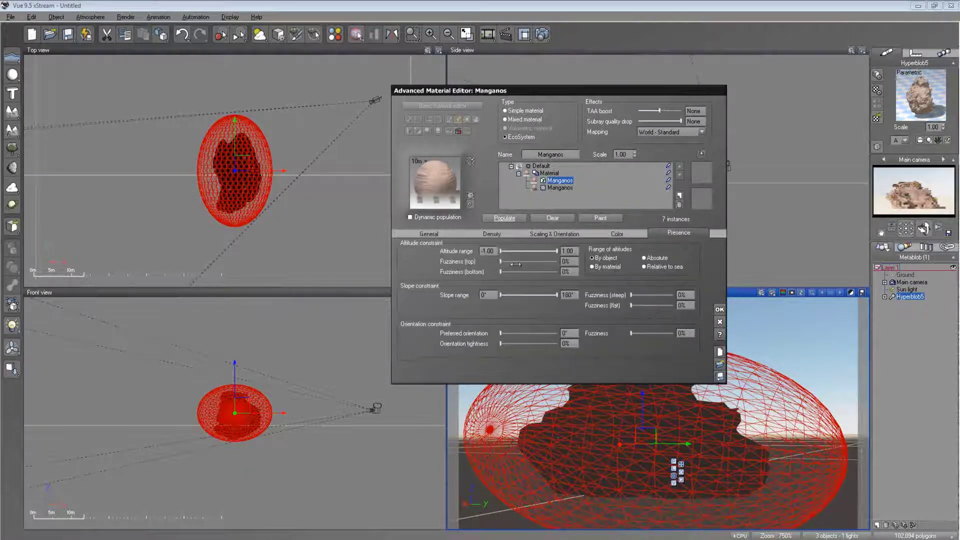
drag(500, 251, 530, 252)
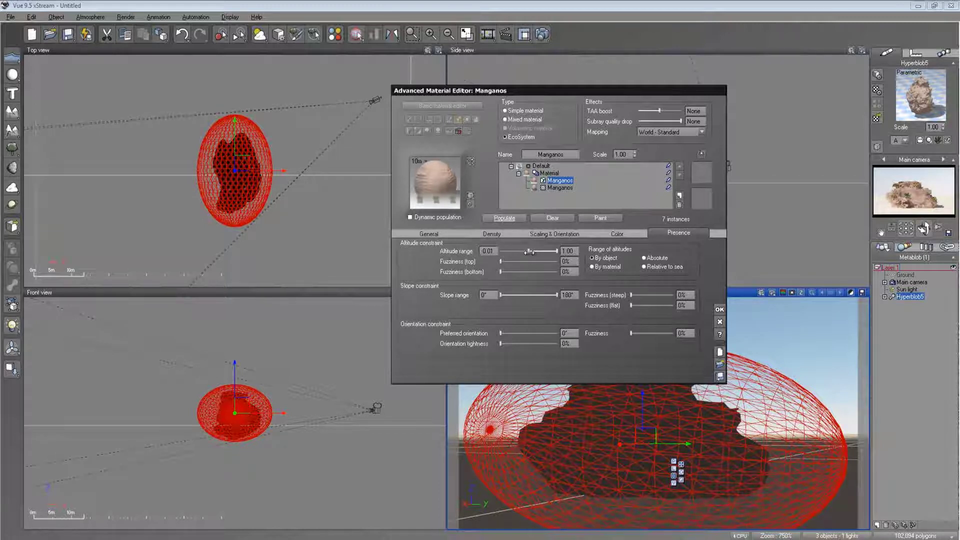
click(492, 233)
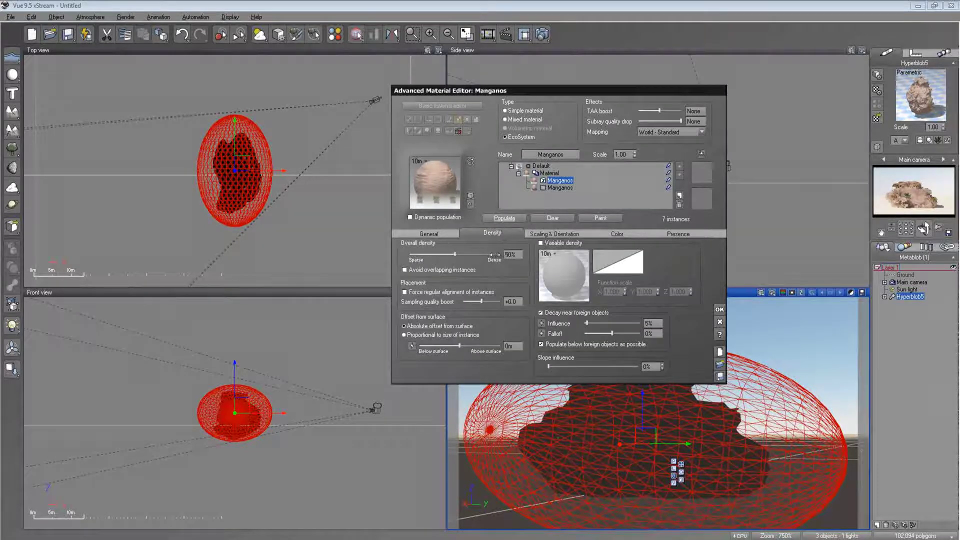
drag(495, 255, 494, 255)
click(505, 219)
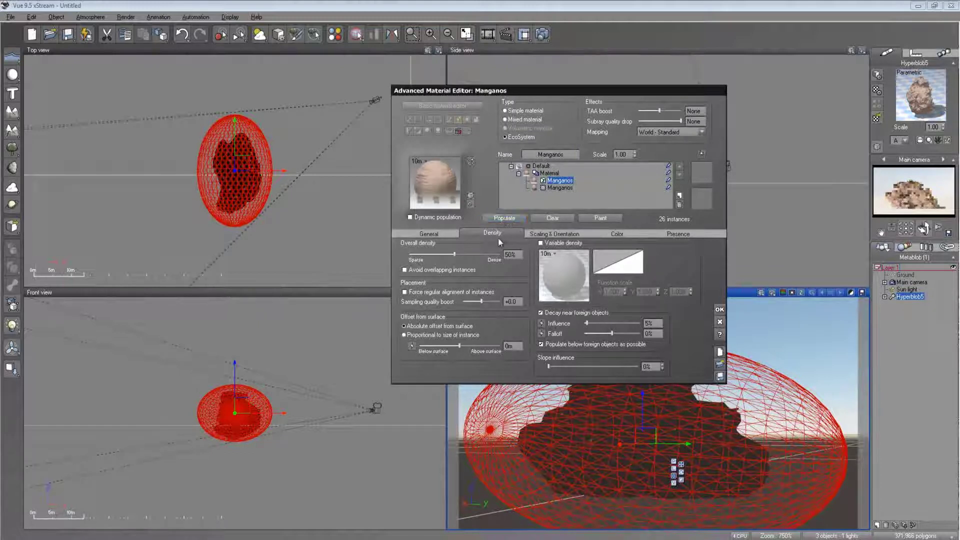
drag(478, 253, 490, 253)
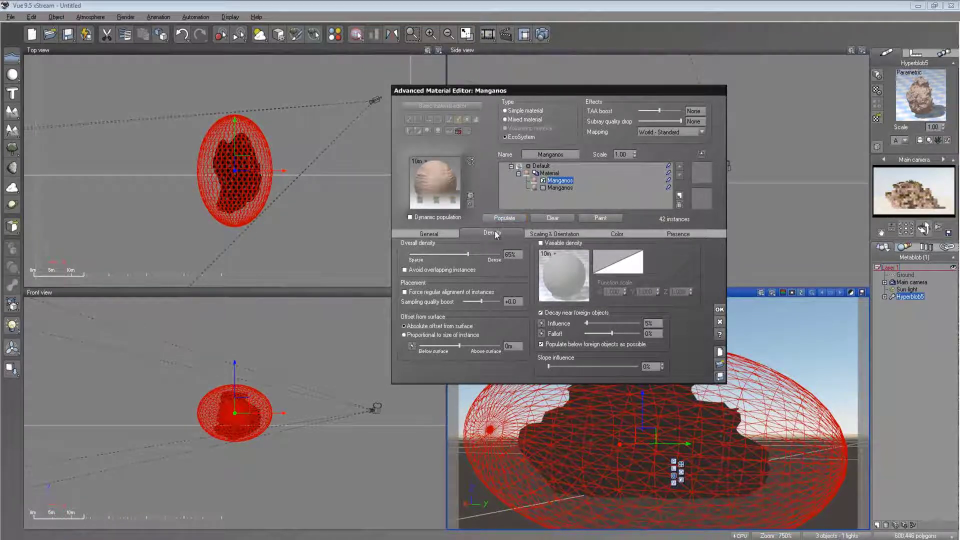
- Shrink the grass instances, repopulate at 85% density (392 instances), and close the editor
click(530, 232)
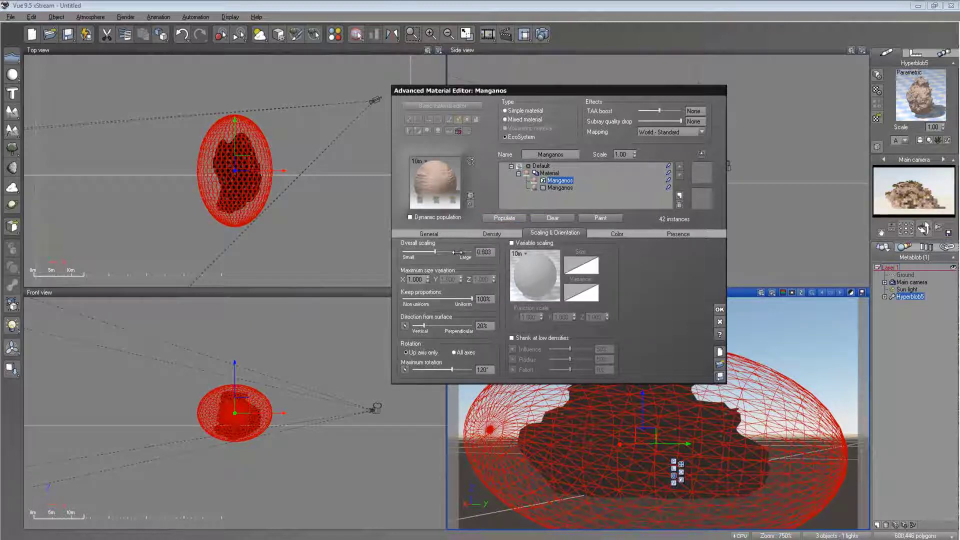
drag(455, 252, 432, 252)
click(505, 218)
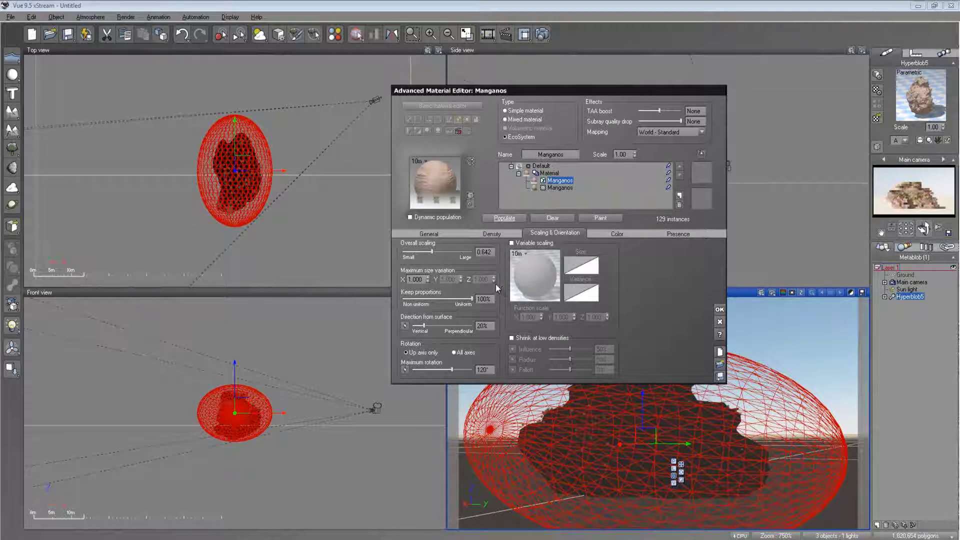
click(495, 236)
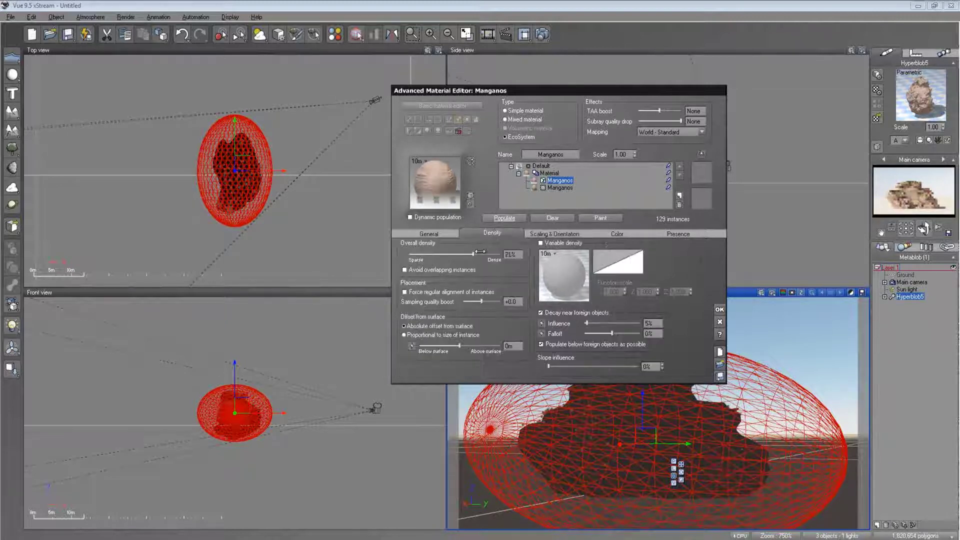
drag(480, 251, 492, 252)
click(510, 220)
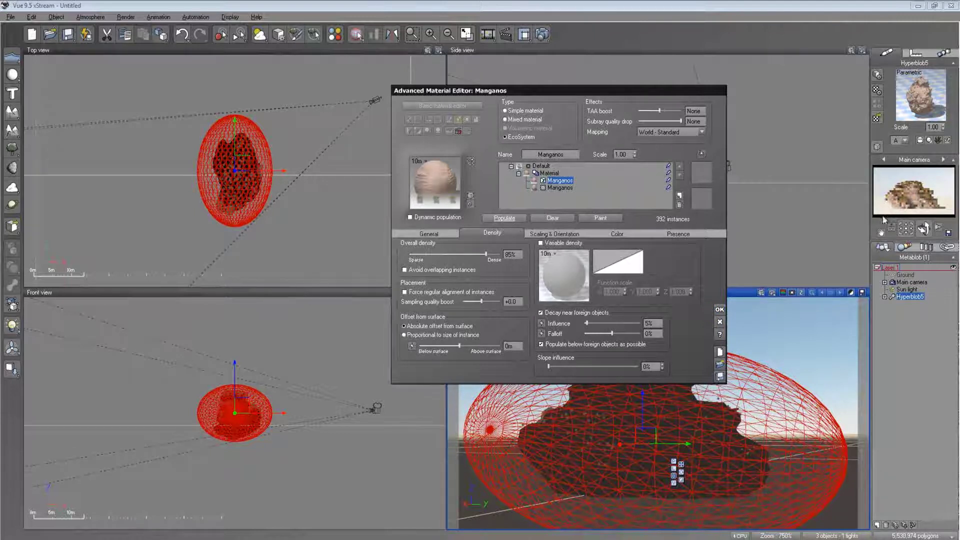
click(720, 309)
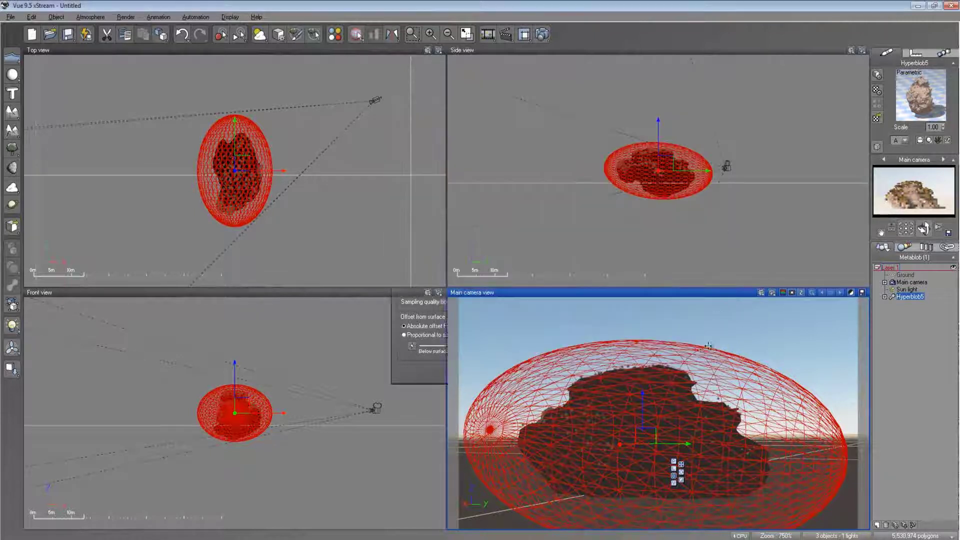
- Pull the main camera closer to the boulder and render the grass-tufted rock
drag(935, 228, 690, 390)
click(539, 39)
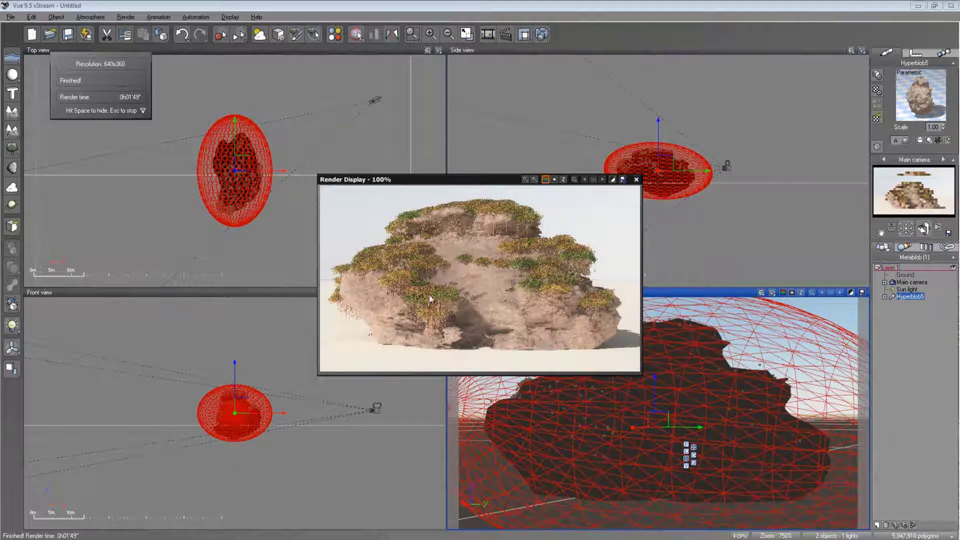
- Close the render and reopen the hyperblob's material editor on the Manganos layers
click(637, 179)
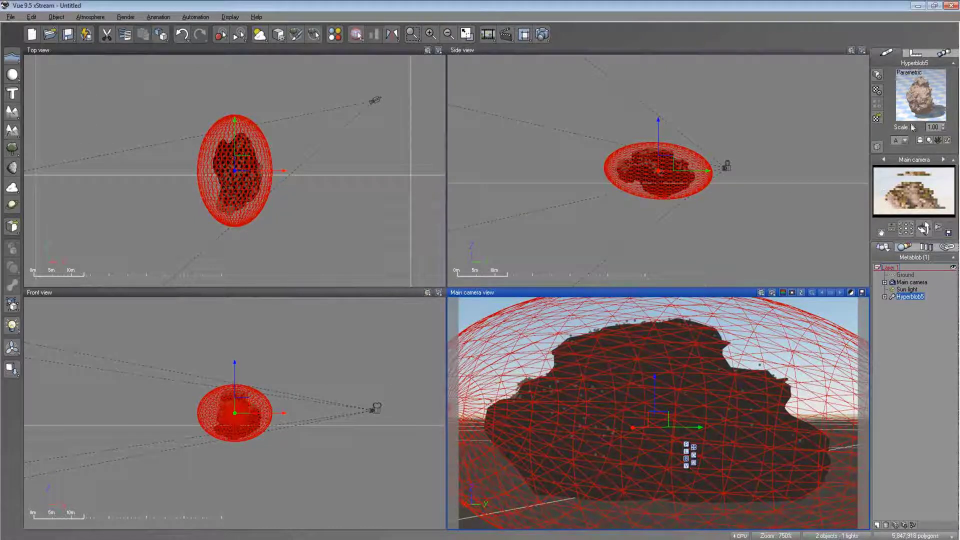
double_click(908, 104)
click(560, 180)
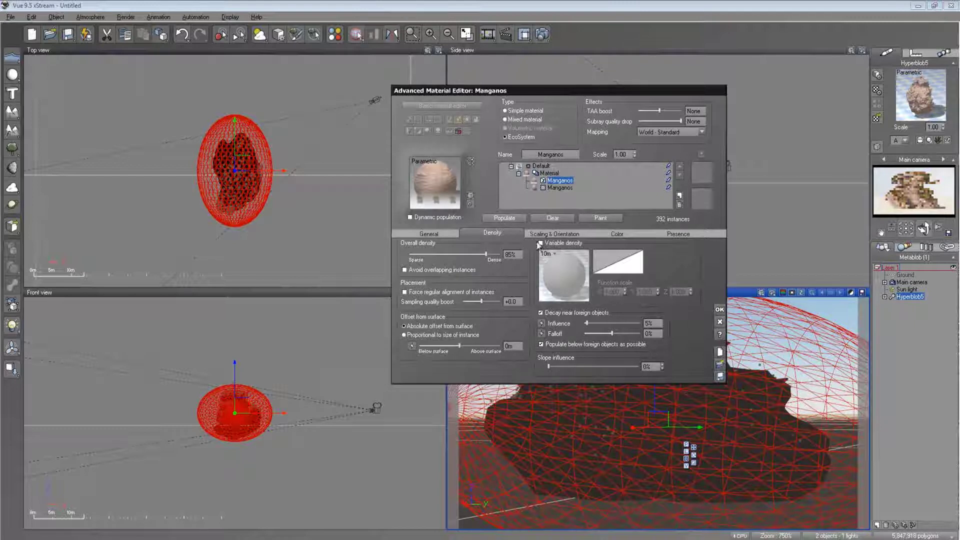
click(429, 233)
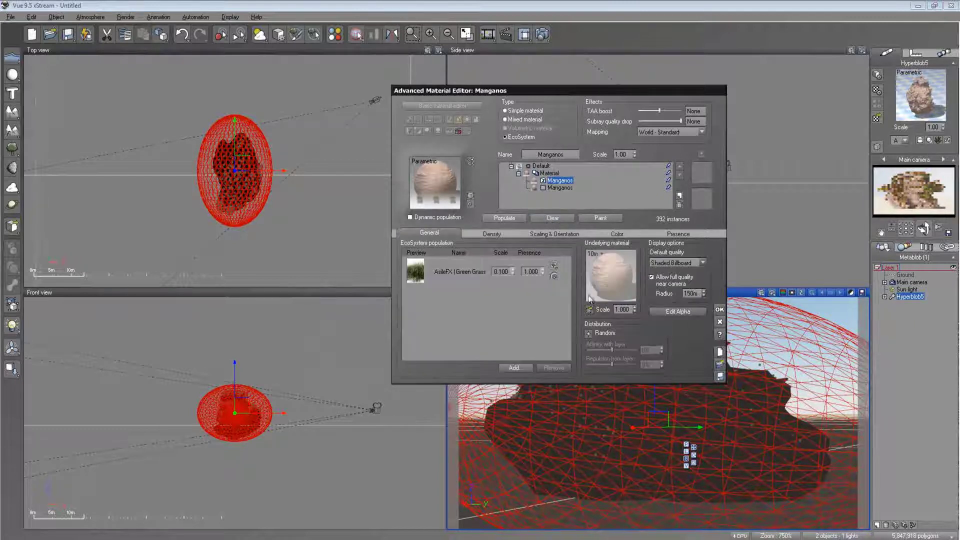
click(560, 187)
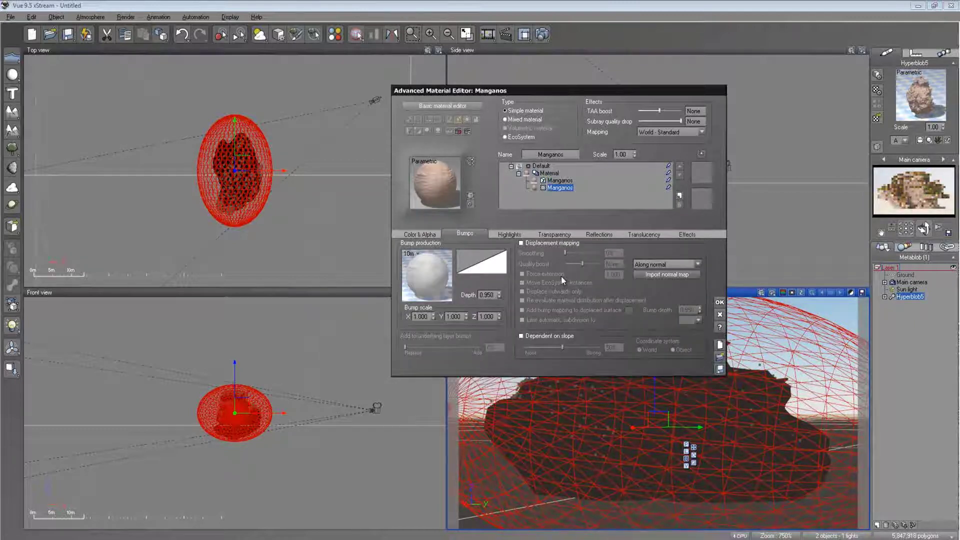
- Inspect the Default and Material layers, then browse the EcoSystem's density, scaling and colour pages
click(546, 167)
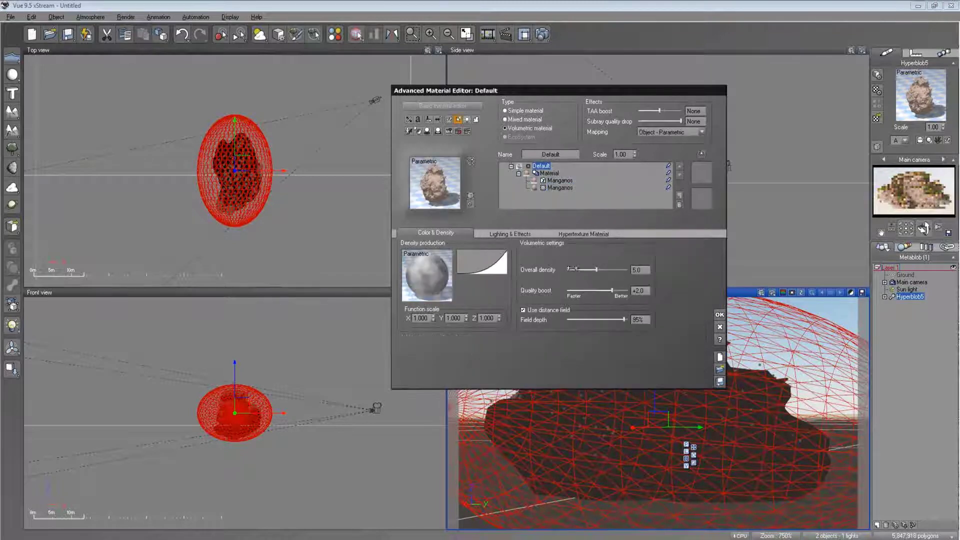
click(515, 234)
click(548, 174)
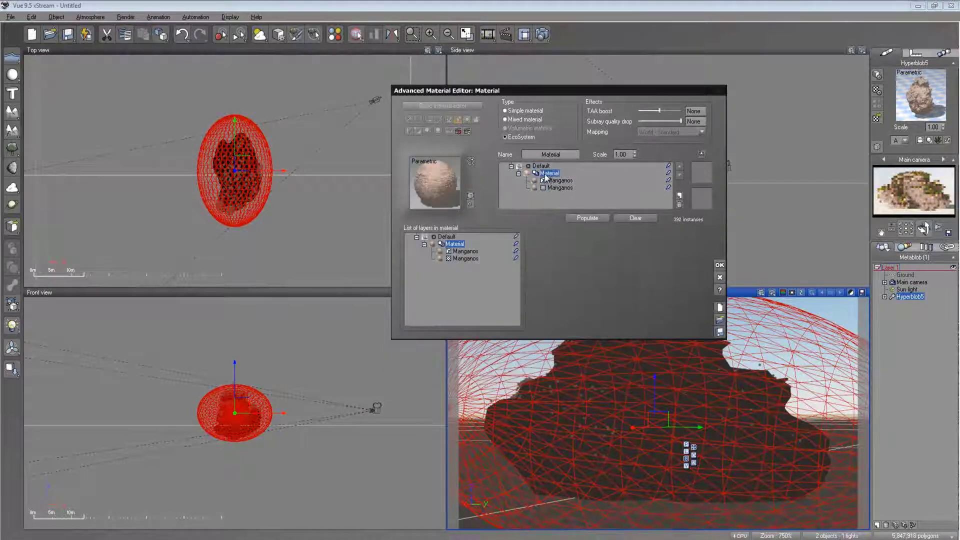
click(559, 181)
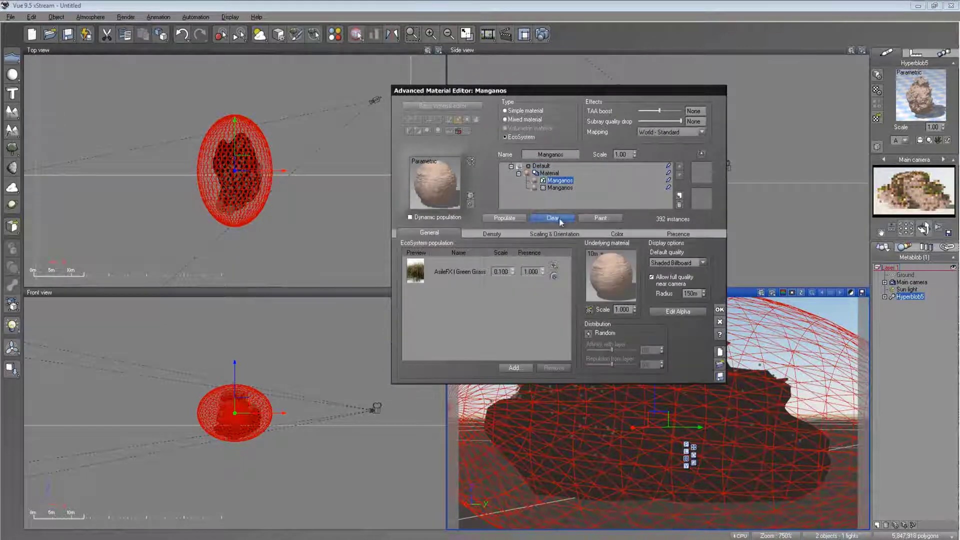
click(499, 233)
click(545, 234)
click(611, 234)
click(555, 234)
click(448, 232)
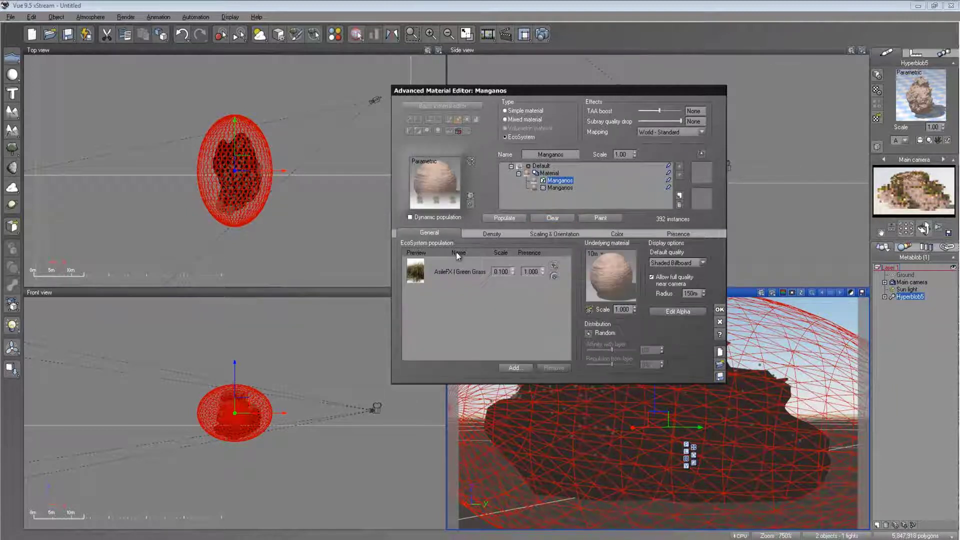
click(560, 188)
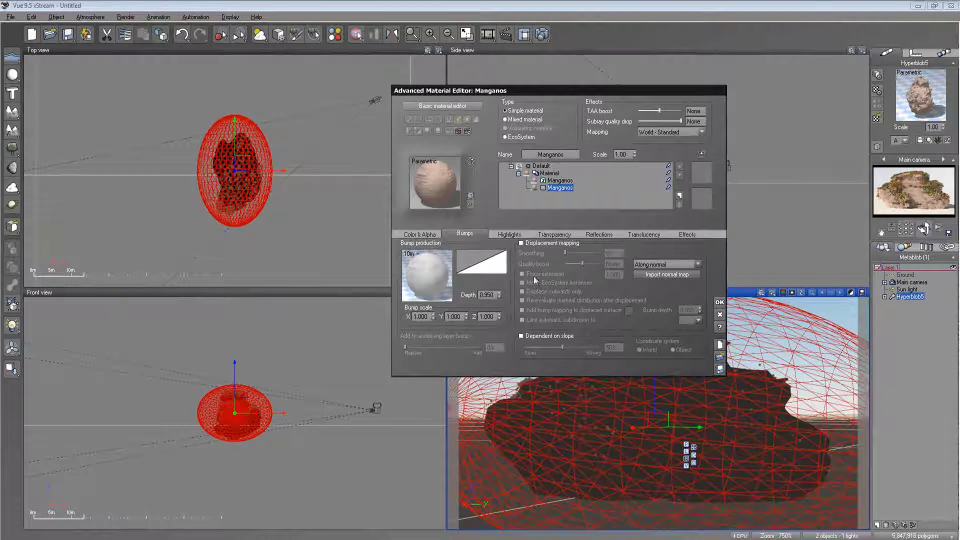
- Open the Default material's density Function Editor and reposition the Fast Perlin Fractal node
click(555, 180)
click(562, 188)
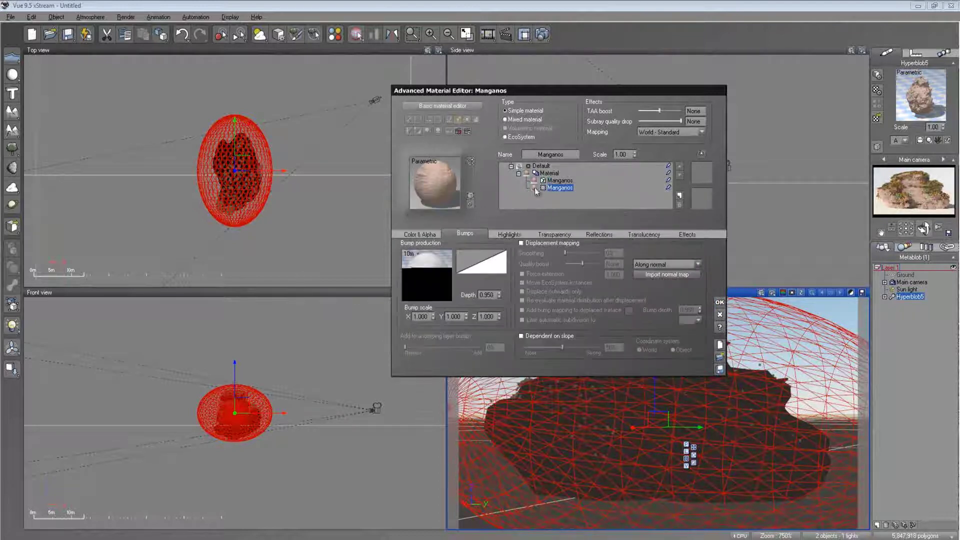
click(550, 165)
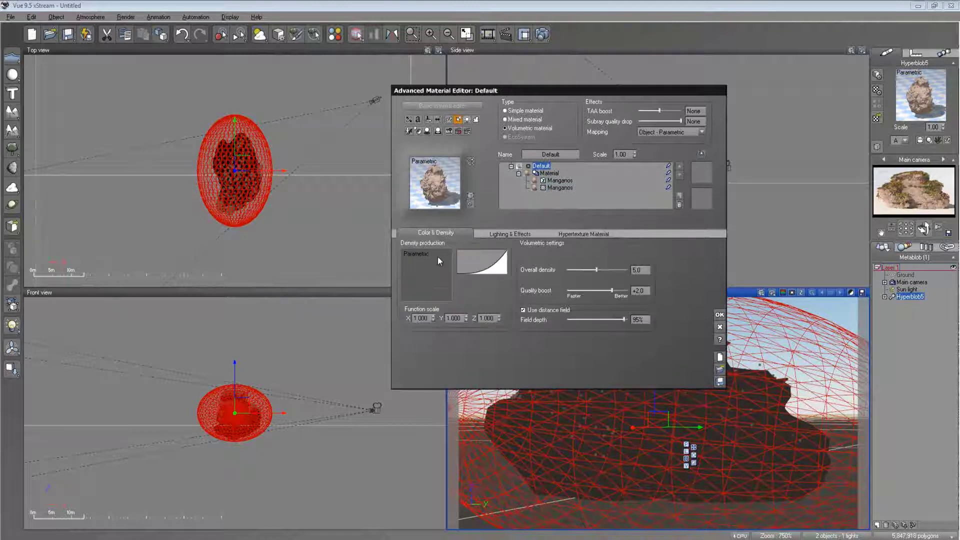
click(435, 269)
click(445, 280)
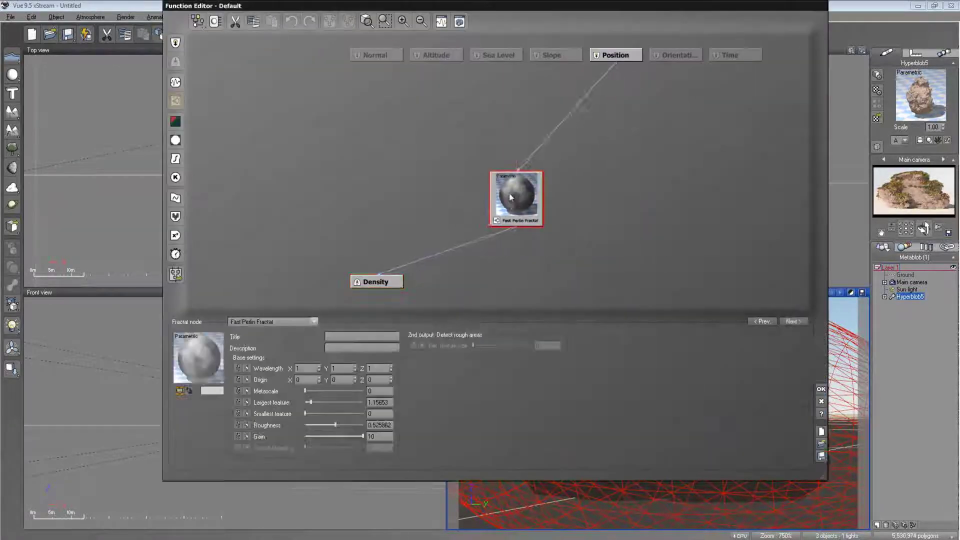
drag(503, 195, 483, 175)
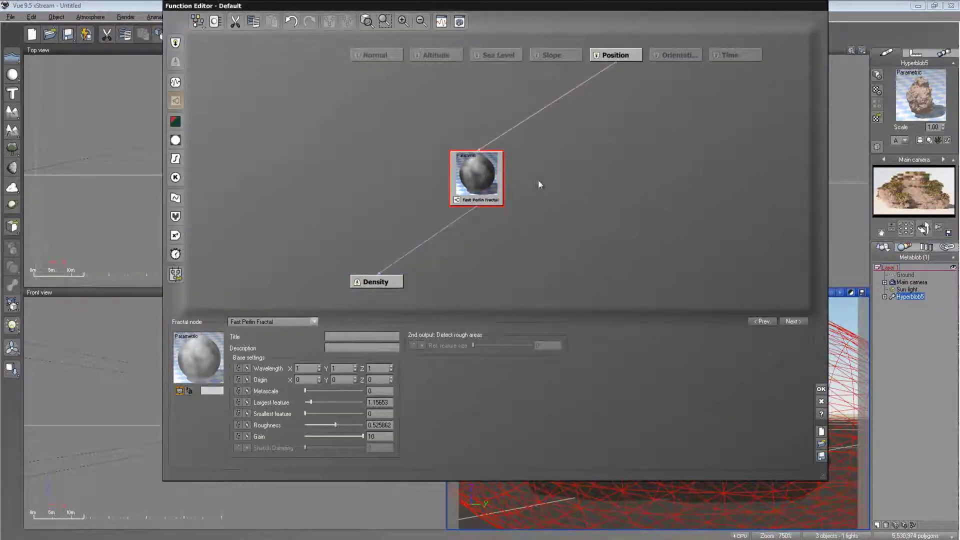
click(821, 388)
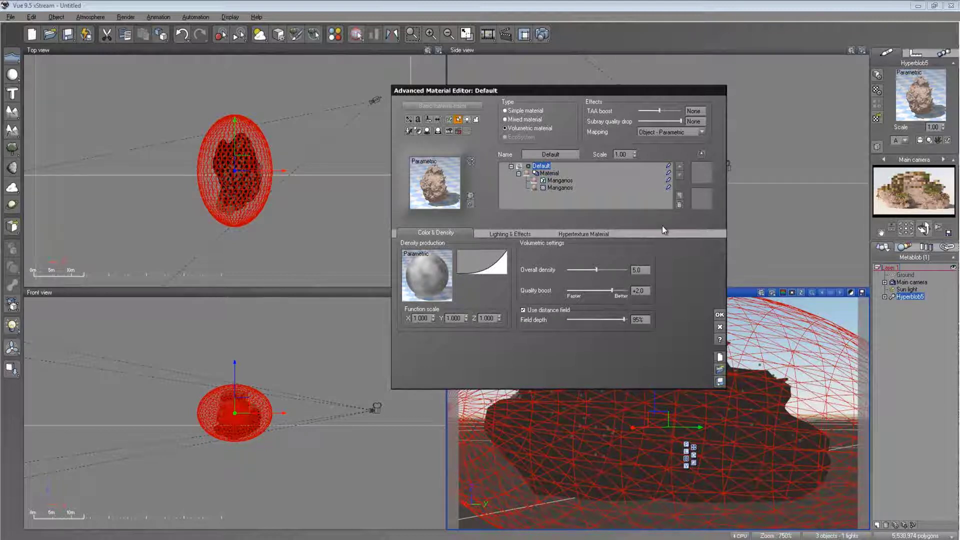
- Delete the Manganos grass EcoSystem layer from the material tree
click(559, 181)
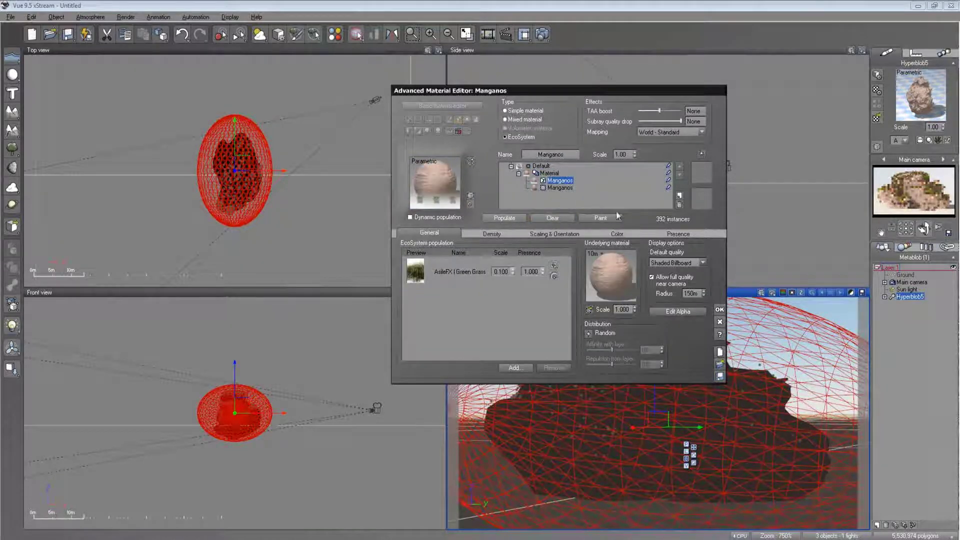
click(679, 204)
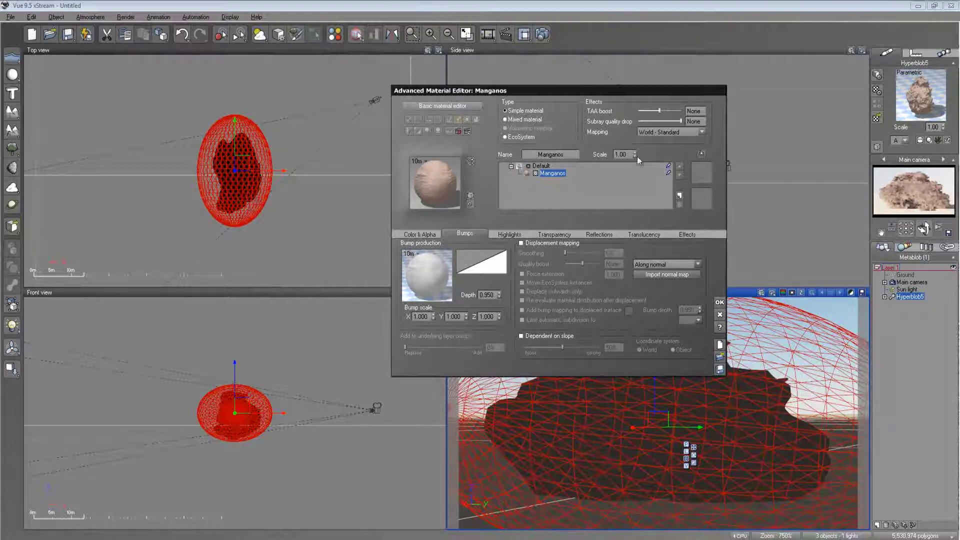
- Try Object - Parametric mapping on the Manganos material, then restore World - Standard
click(701, 132)
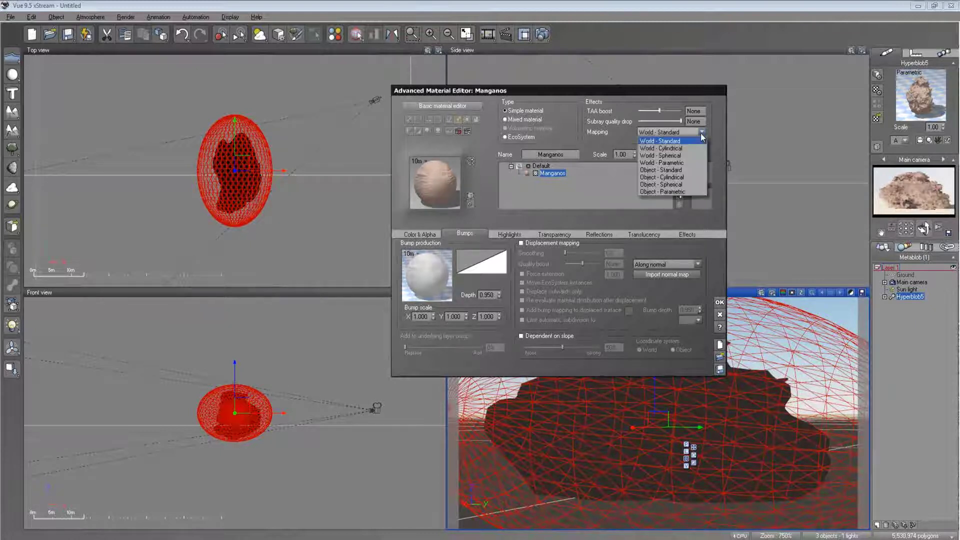
click(688, 193)
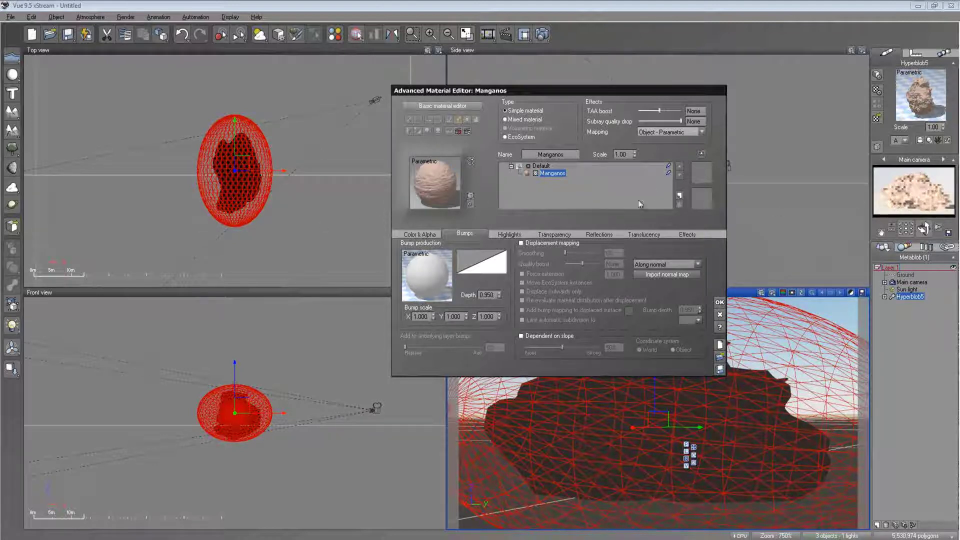
click(685, 133)
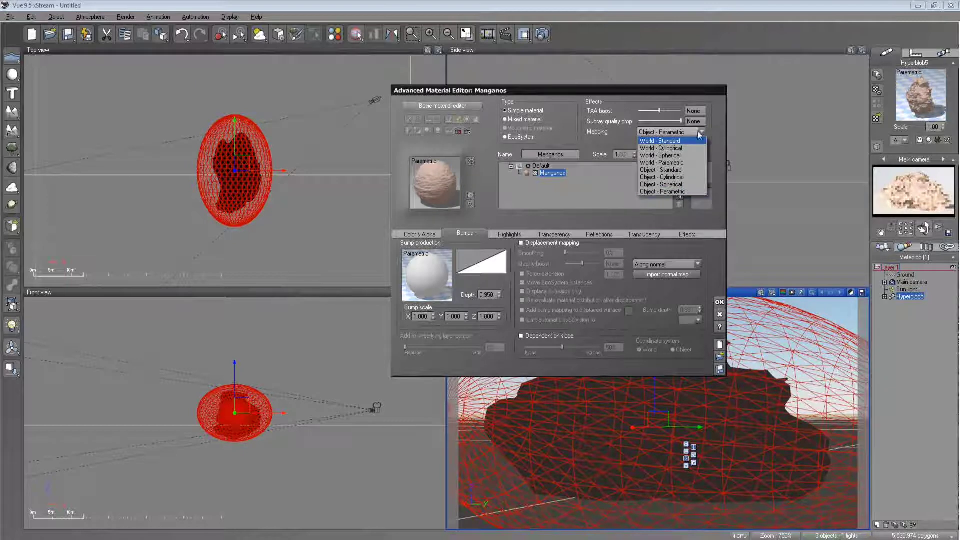
click(713, 130)
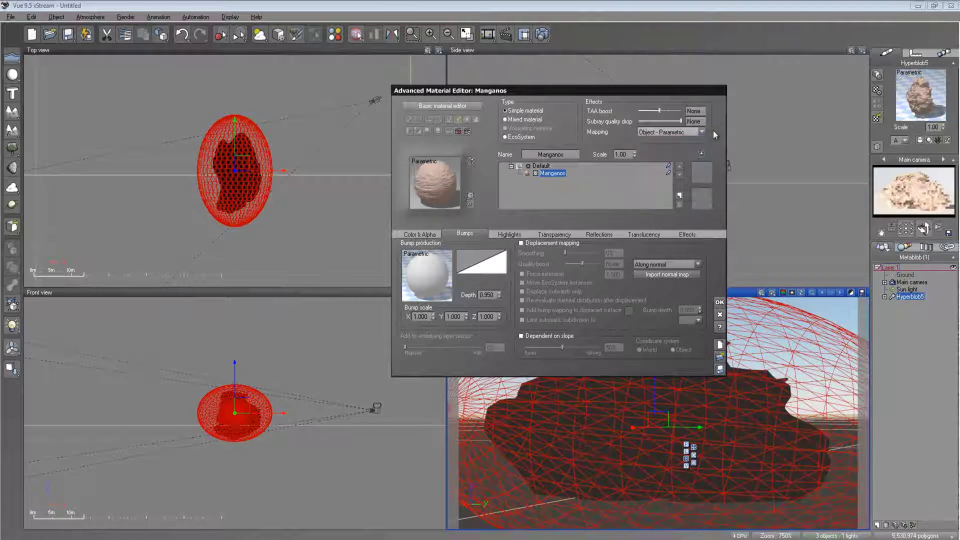
click(681, 134)
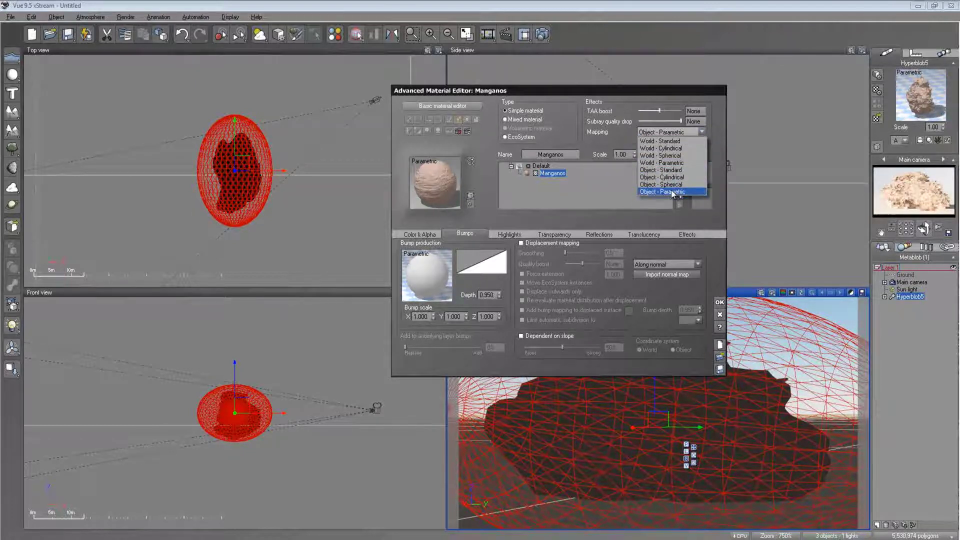
click(716, 154)
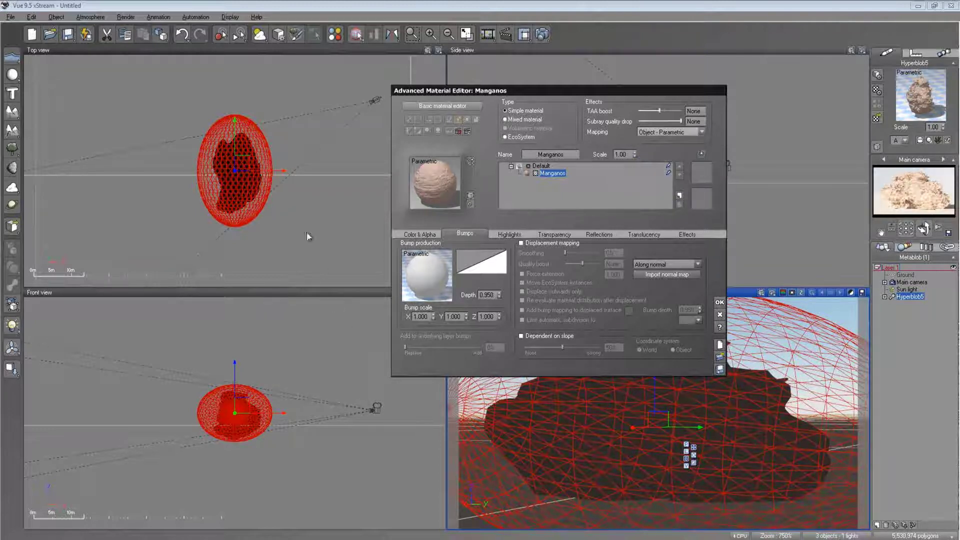
click(702, 132)
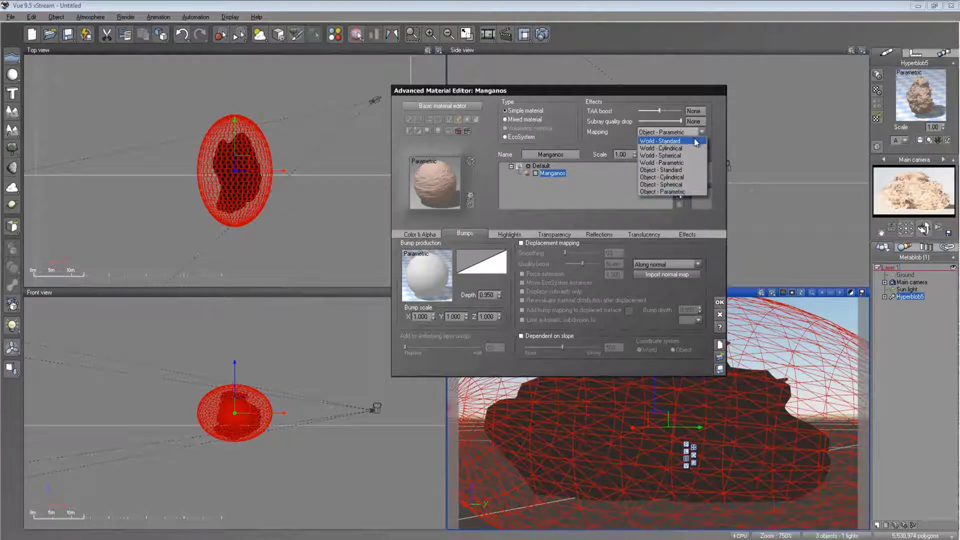
click(695, 141)
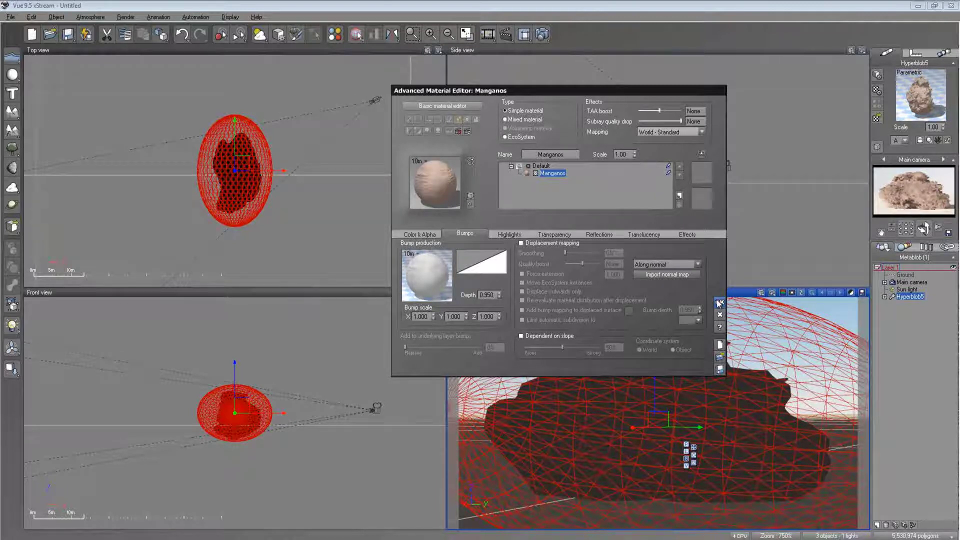
- Accept the material changes and widen the Main camera view
click(719, 303)
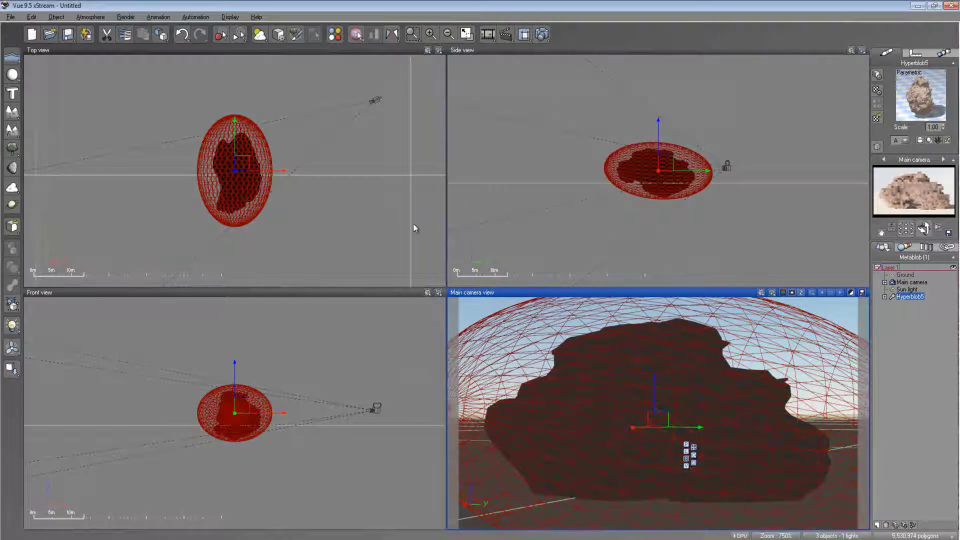
scroll(604, 308, down, 3)
scroll(469, 380, down, 5)
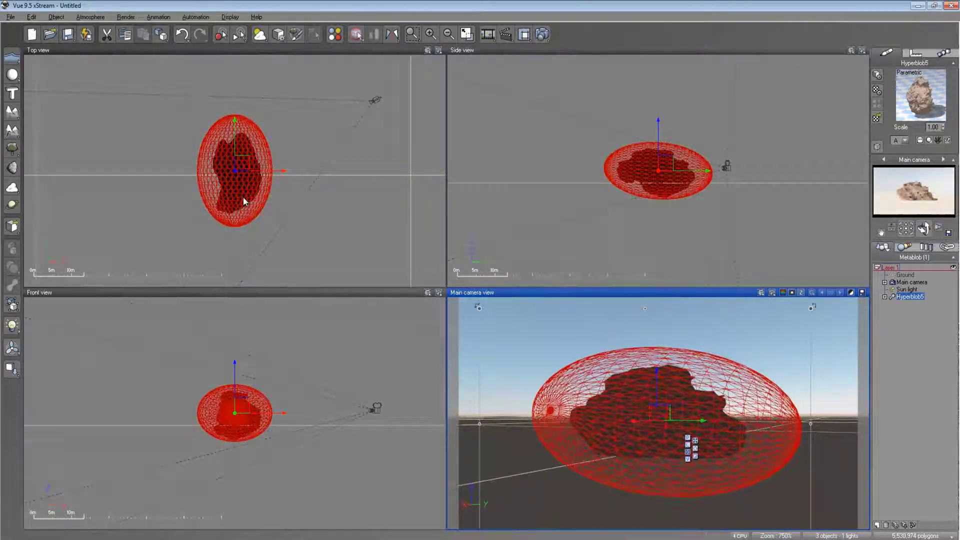
- Drag the metablob up and right in the Top view, toward the camera
click(243, 197)
drag(243, 197, 241, 172)
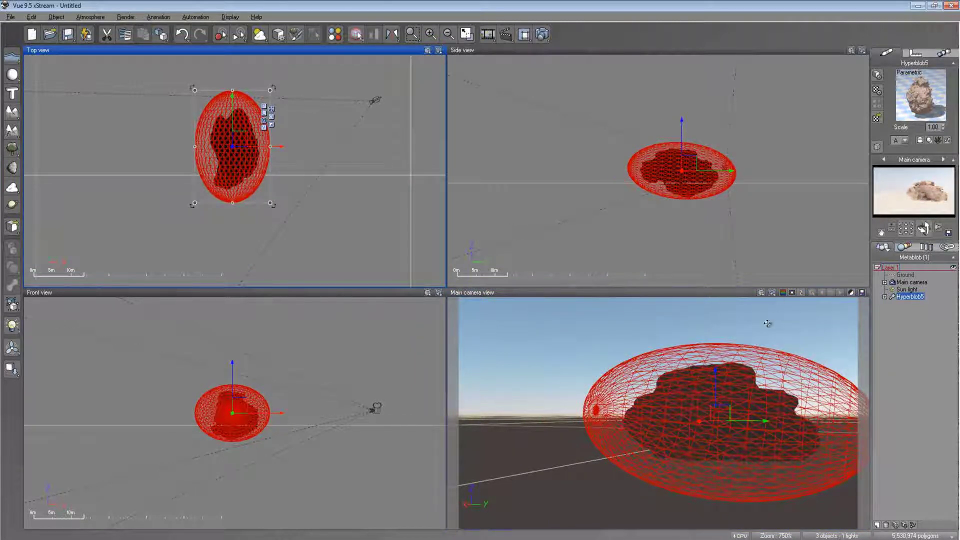
drag(770, 323, 763, 326)
drag(237, 180, 155, 216)
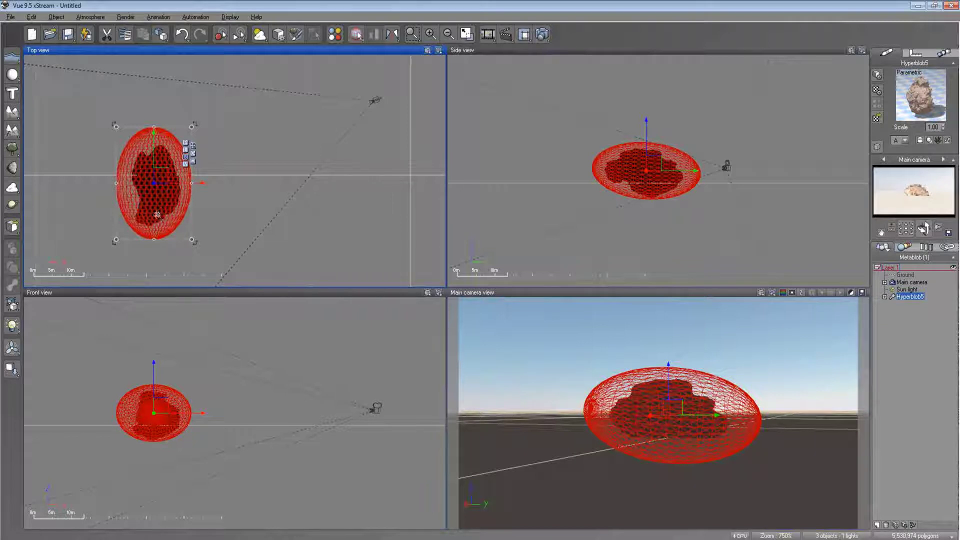
drag(157, 215, 274, 174)
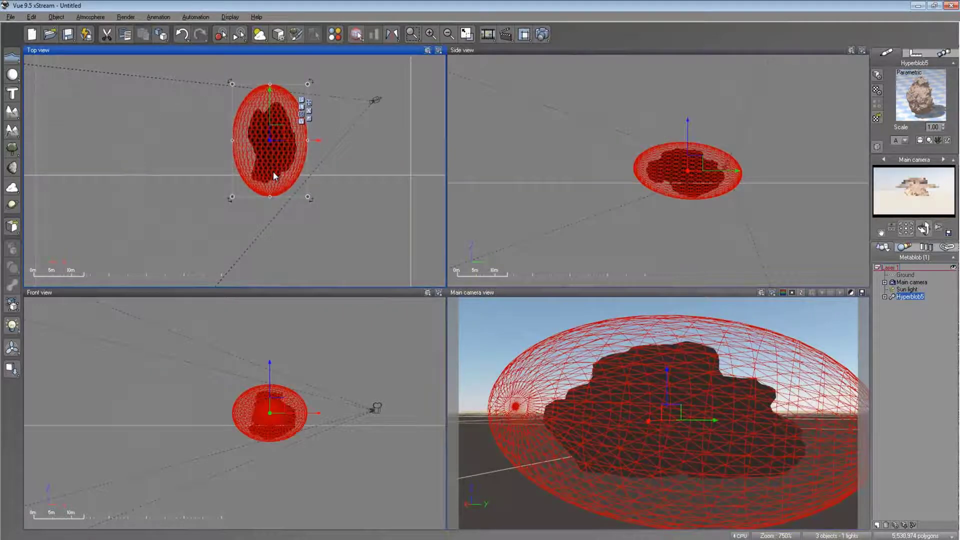
mouse_move(276, 171)
mouse_down()
mouse_move(317, 162)
mouse_move(291, 169)
mouse_up()
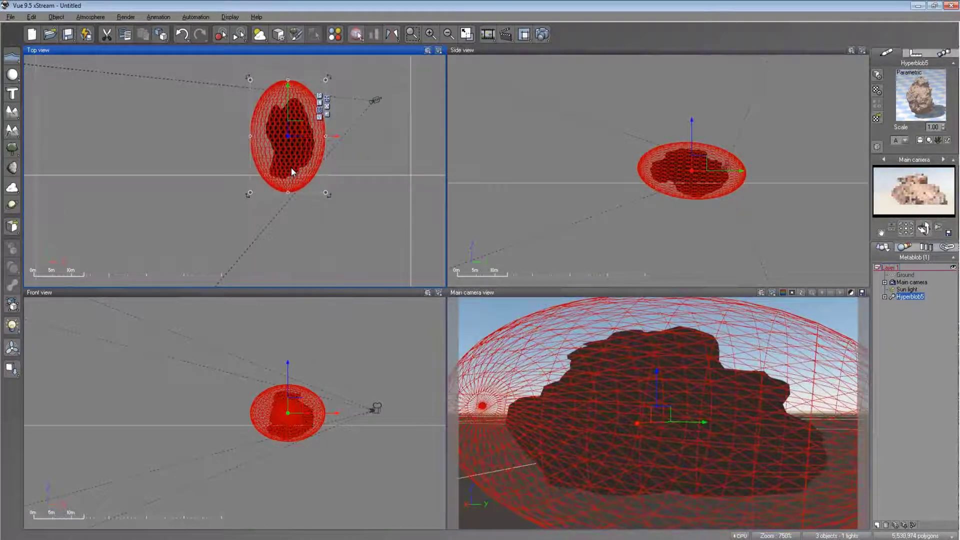